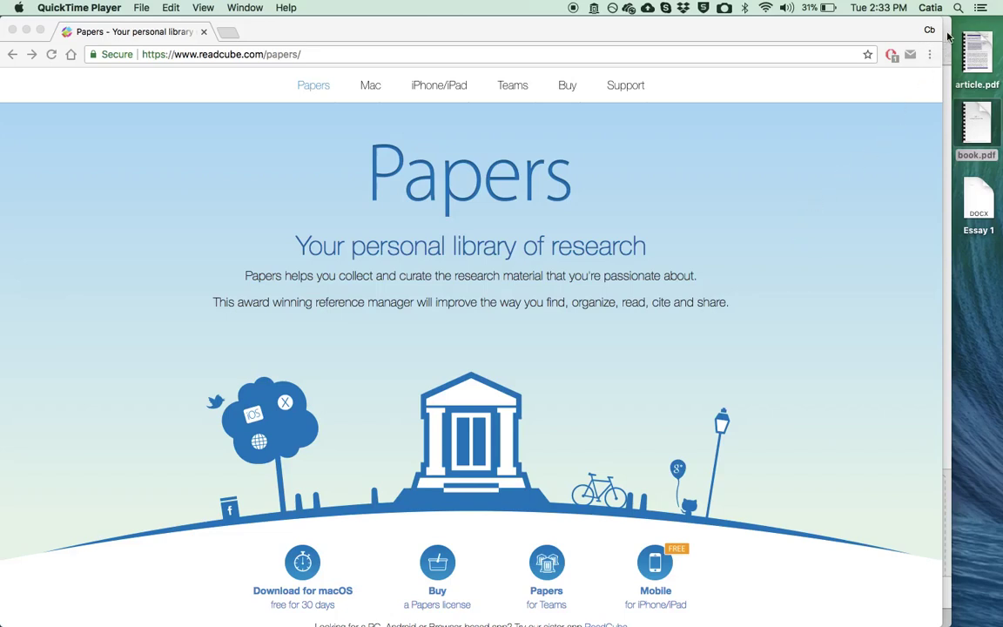
Switch to the Papers app and browse the library's full list of papers with their star ratings
key("super+Tab")
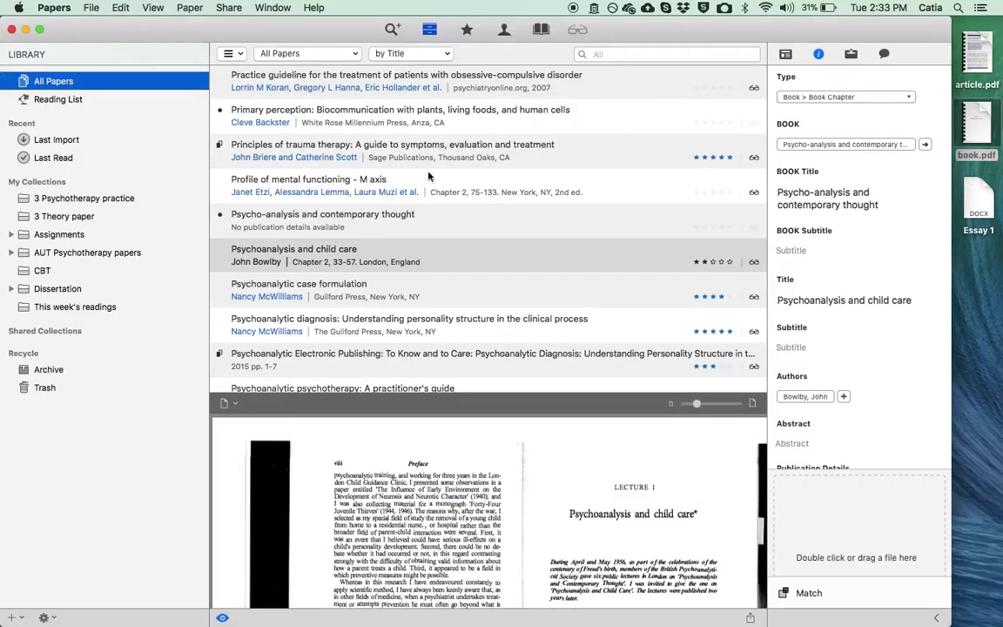
scroll(404, 150, "down", 3)
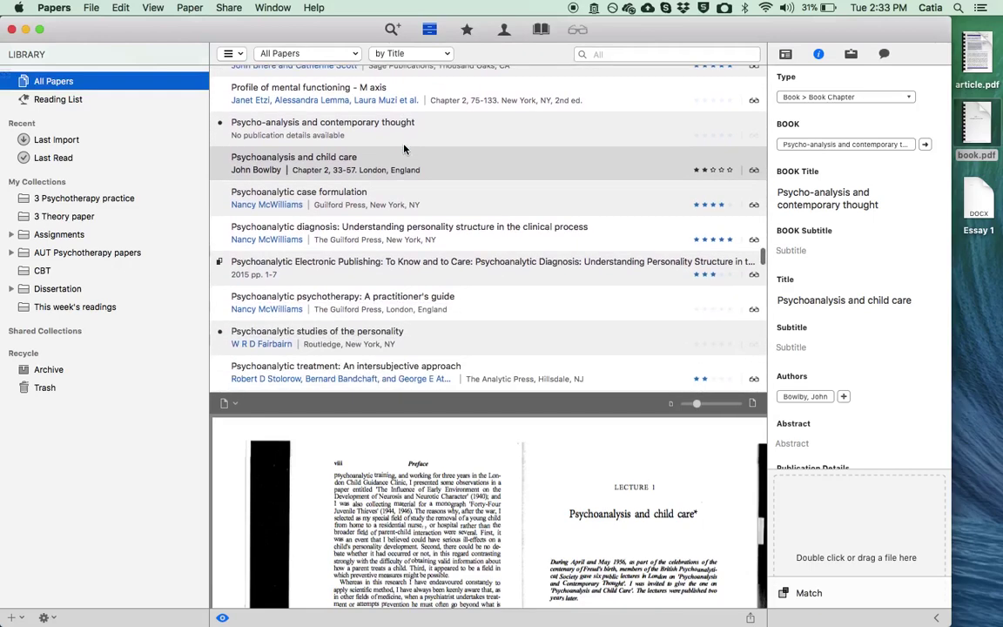
scroll(404, 150, "down", 5)
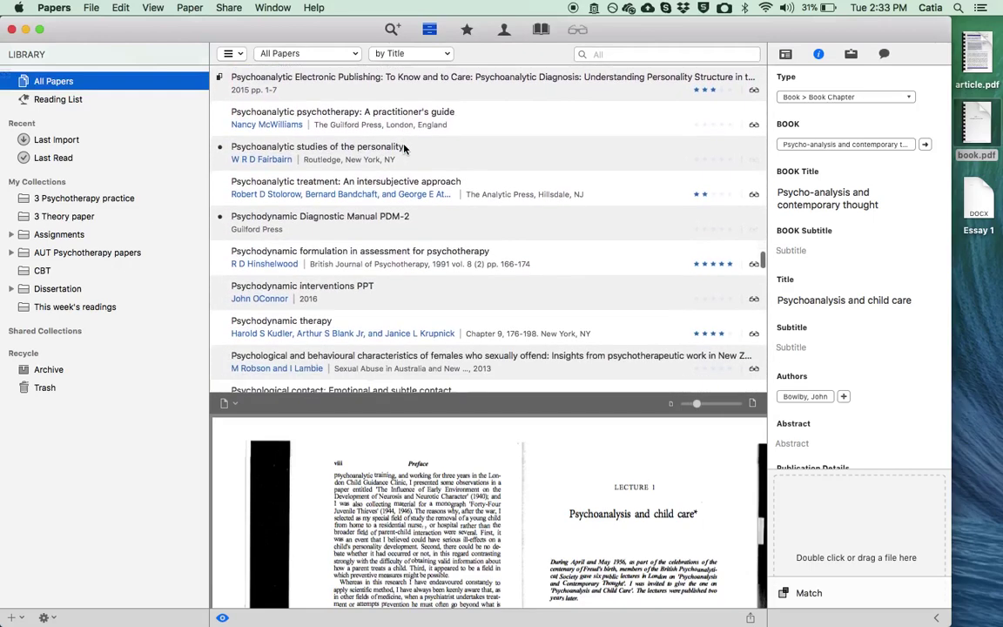
scroll(404, 150, "down", 1)
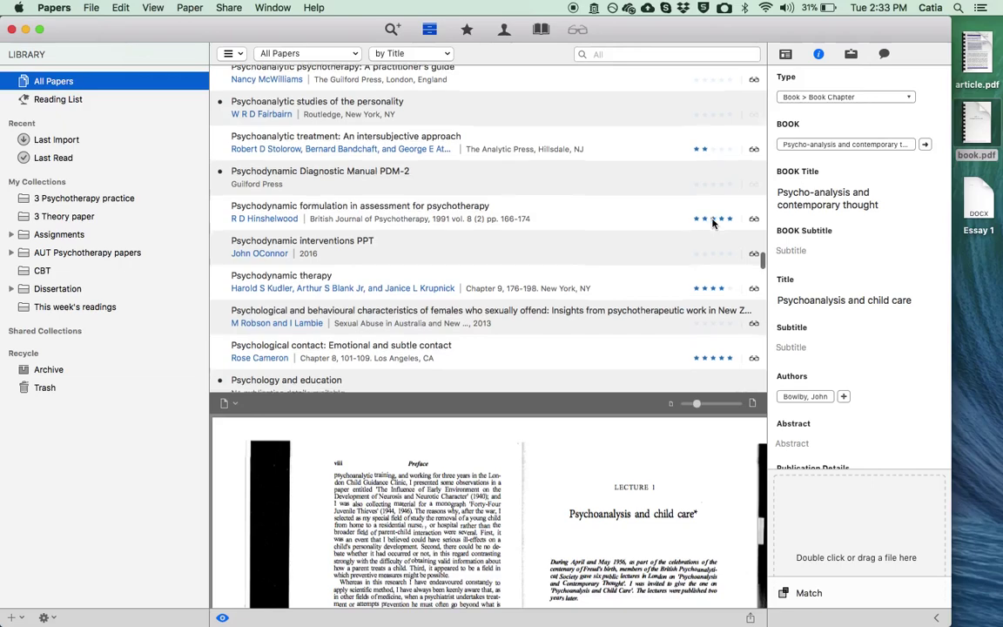
scroll(712, 223, "down", 3)
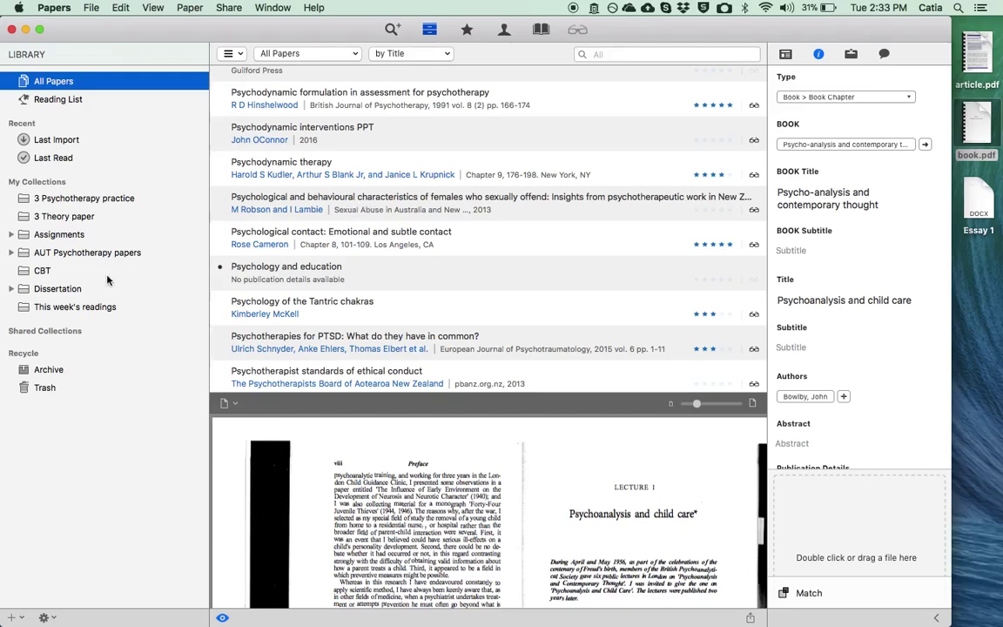
Show the "This week's readings" collection and preview the article "Seeing and being seen: Narcissistic pride and narcissistic humiliation"
left_click(83, 307)
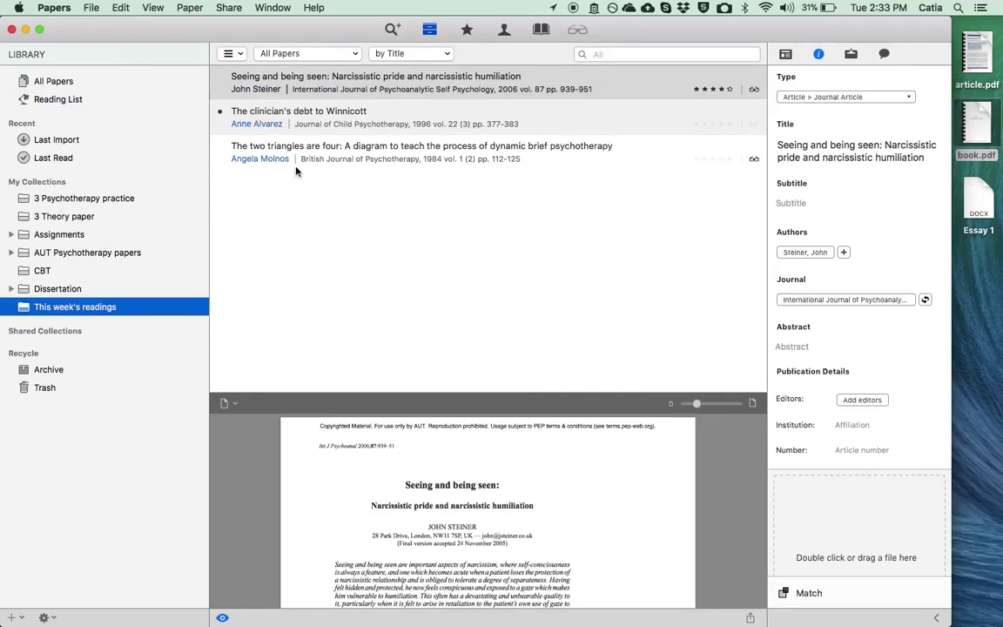
left_click(394, 84)
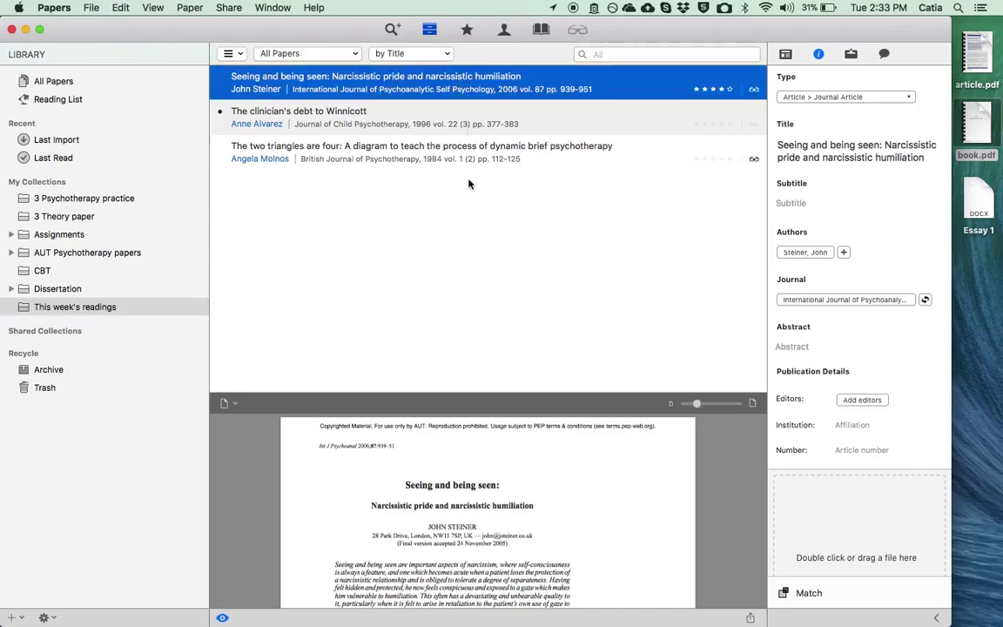
scroll(459, 469, "down", 3)
scroll(459, 468, "down", 5)
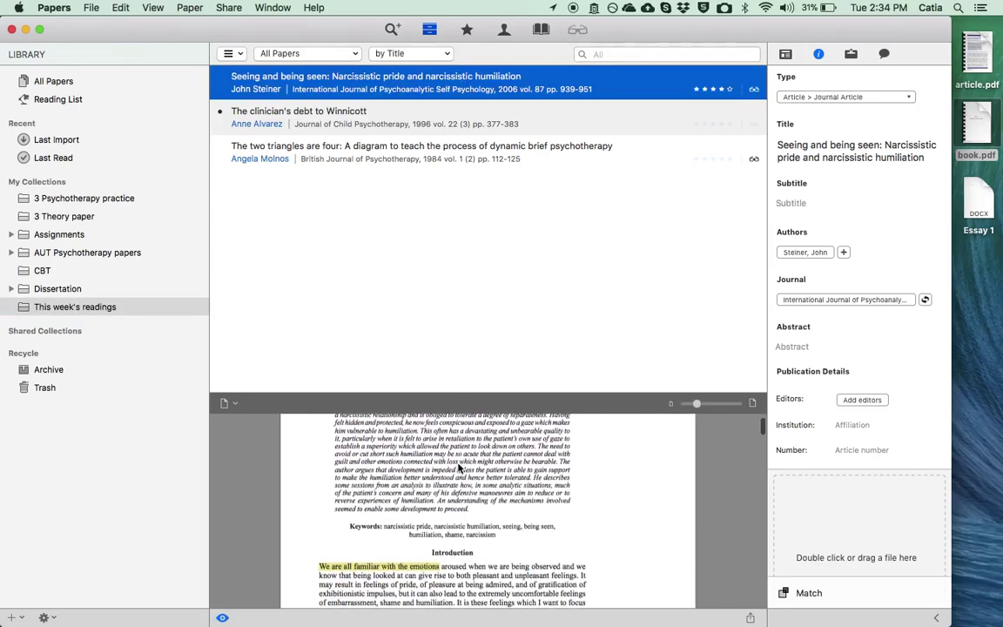
scroll(459, 468, "down", 3)
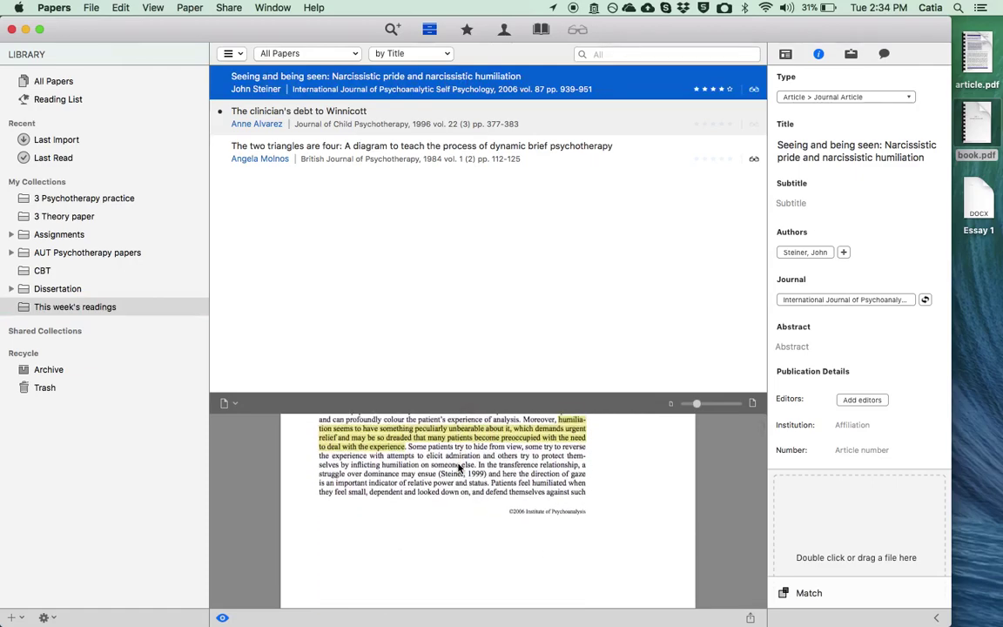
Open the "Seeing and being seen" article for reading and highlight "but it can also lead to the extremely uncomfortable feelings" in yellow in the Introduction
double_click(440, 91)
scroll(354, 380, "down", 5)
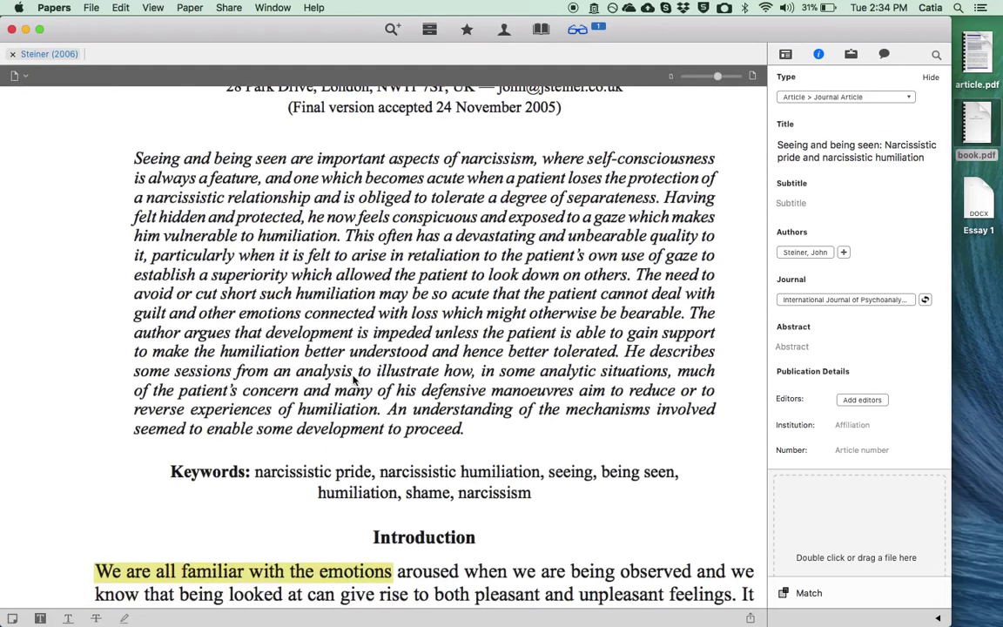
scroll(354, 380, "down", 8)
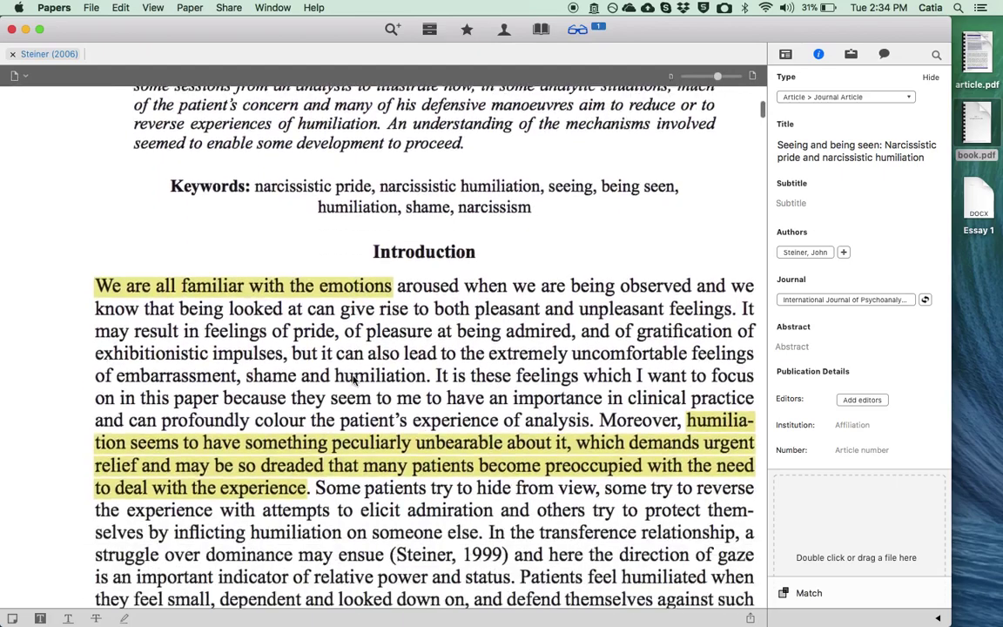
scroll(354, 379, "down", 2)
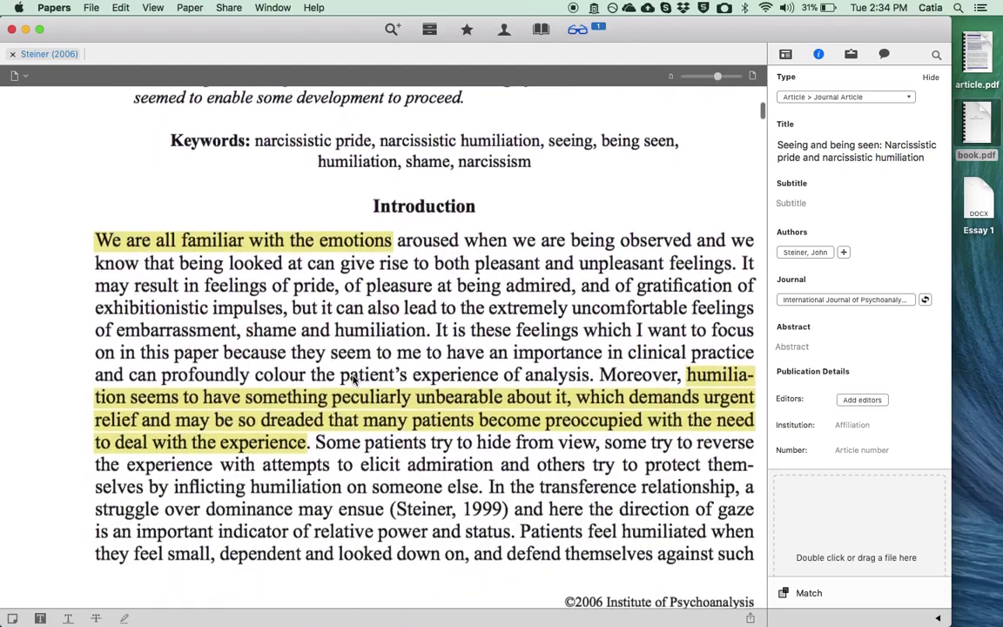
left_click(39, 619)
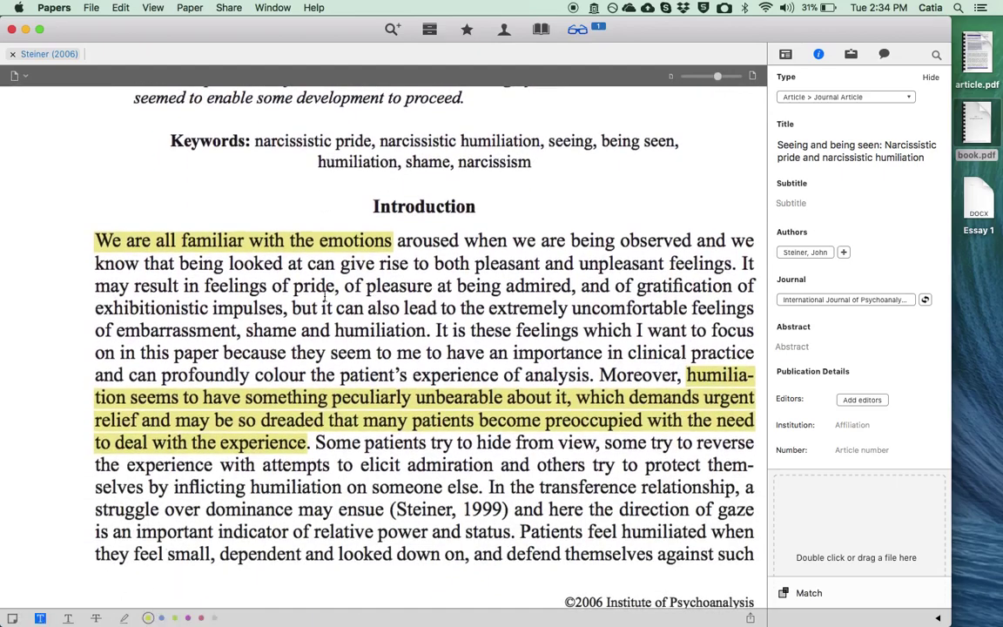
left_click_drag(293, 308, 749, 307)
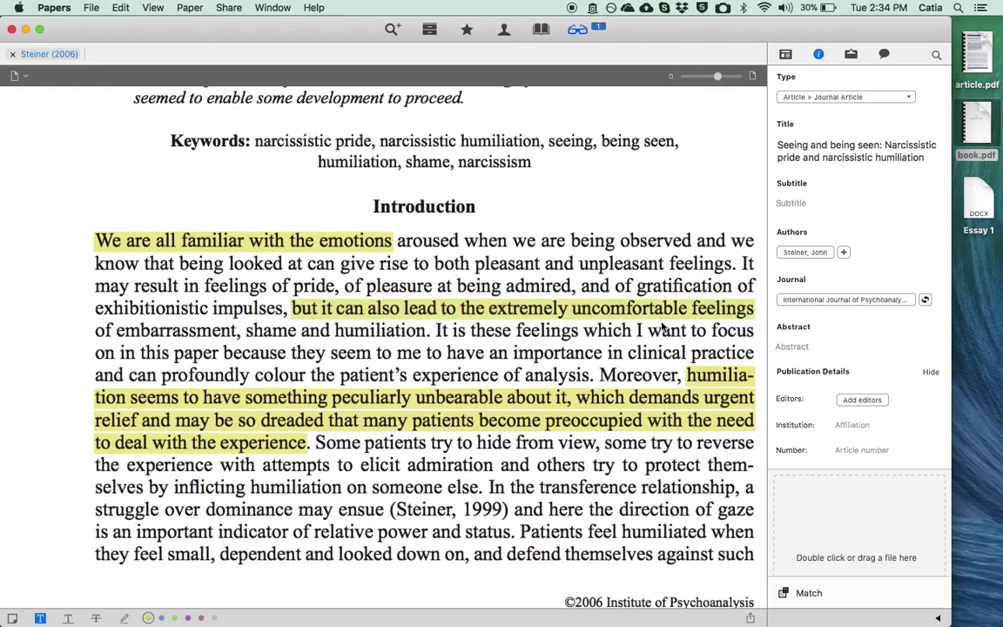
Show the article's notes and delete the line "Adding a note." from the end of the general note
left_click(853, 55)
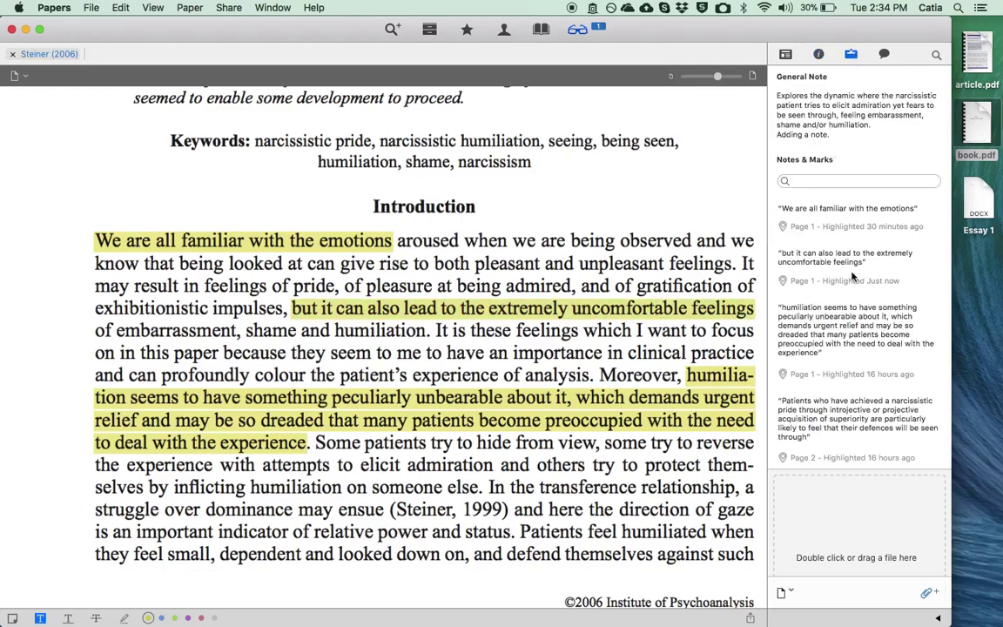
scroll(849, 308, "down", 1)
scroll(849, 309, "up", 1)
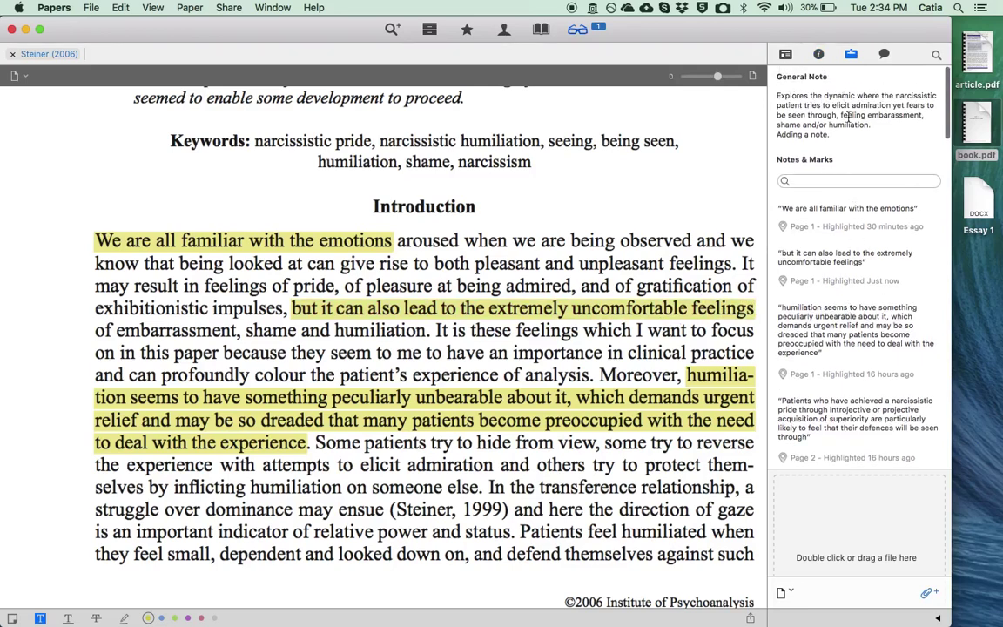
left_click(878, 131)
left_click_drag(877, 129, 877, 127)
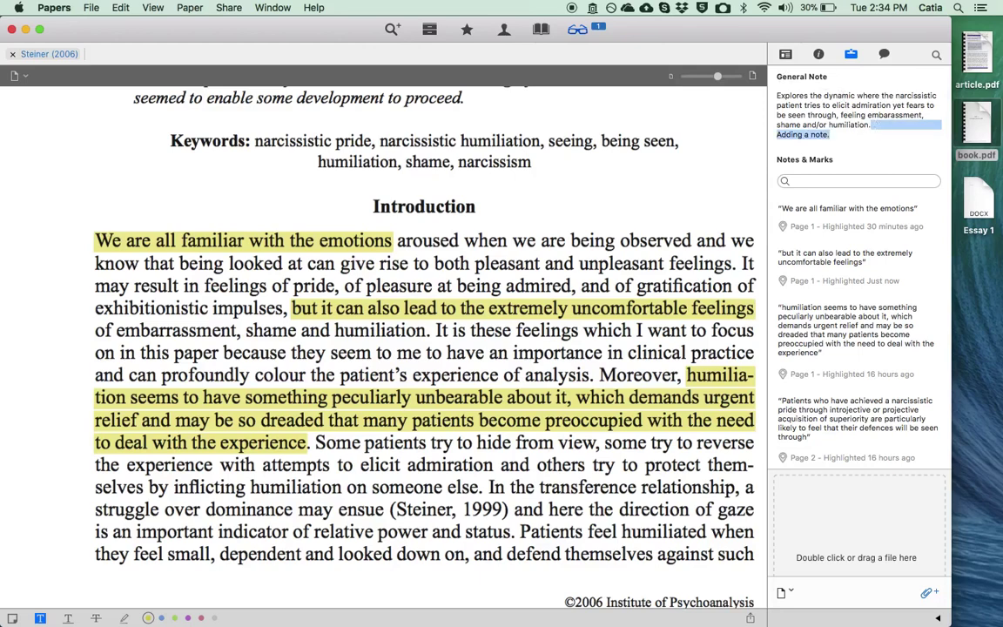
key("BackSpace")
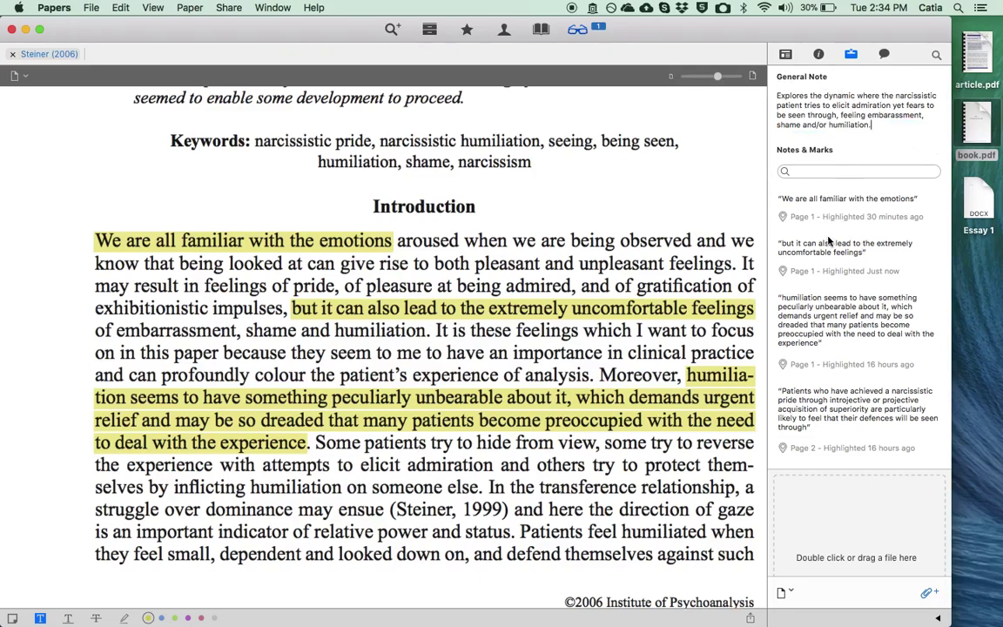
Remove the highlight from "We are all familiar with the emotions" at the start of the Introduction
scroll(830, 241, "down", 2)
scroll(830, 241, "up", 1)
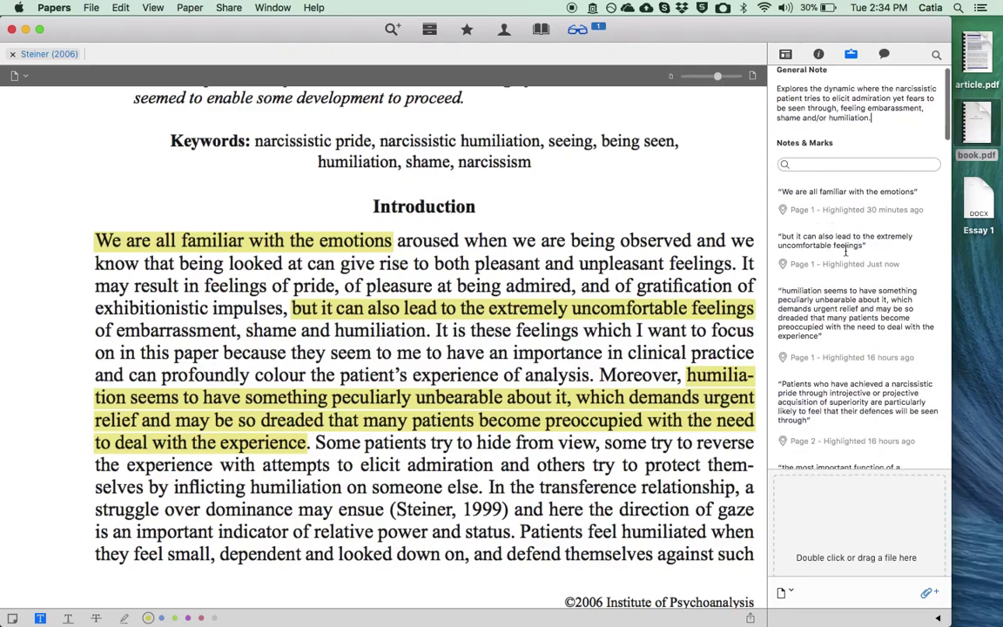
right_click(330, 240)
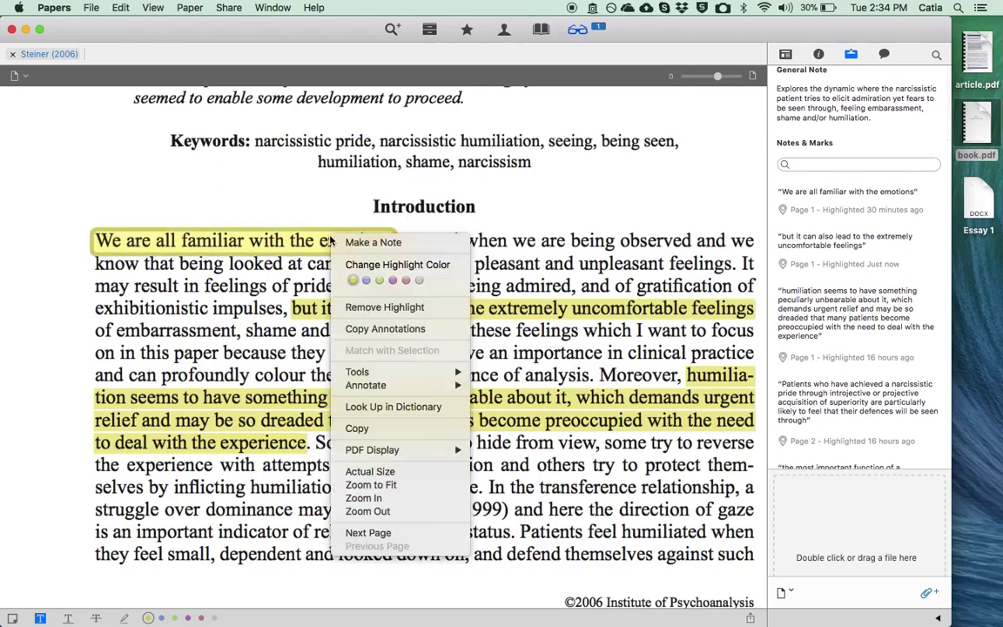
left_click(369, 308)
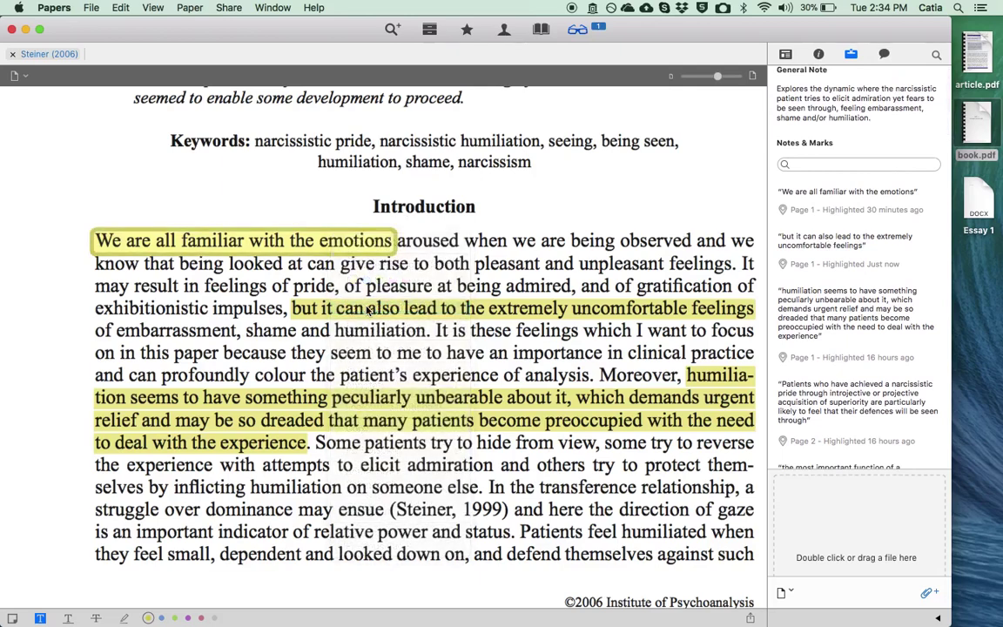
Review the article's listed notes and marks, and its bibliographic information, including the publication details
left_click(876, 98)
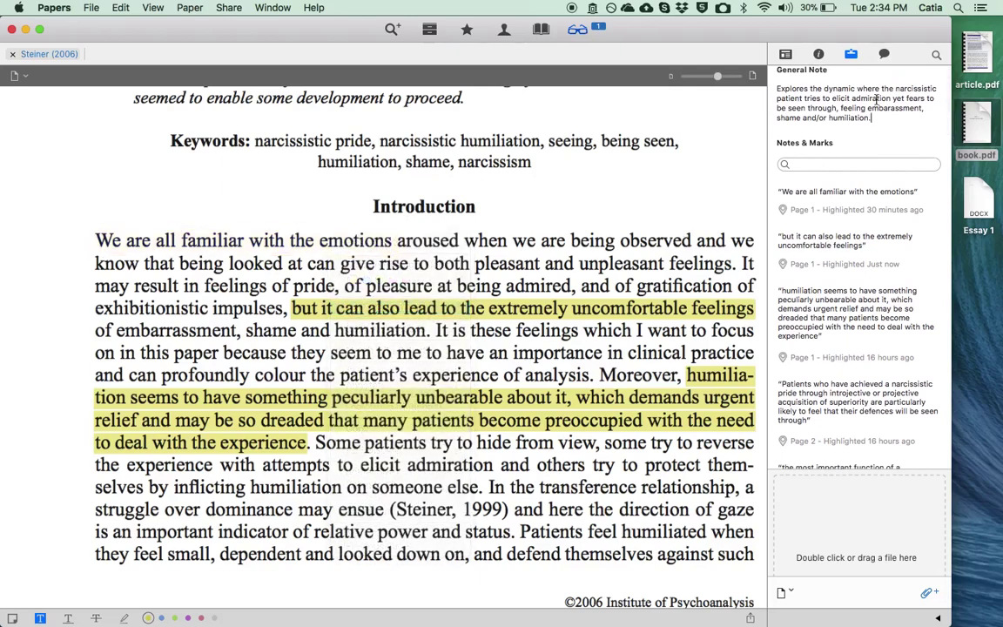
scroll(883, 316, "down", 5)
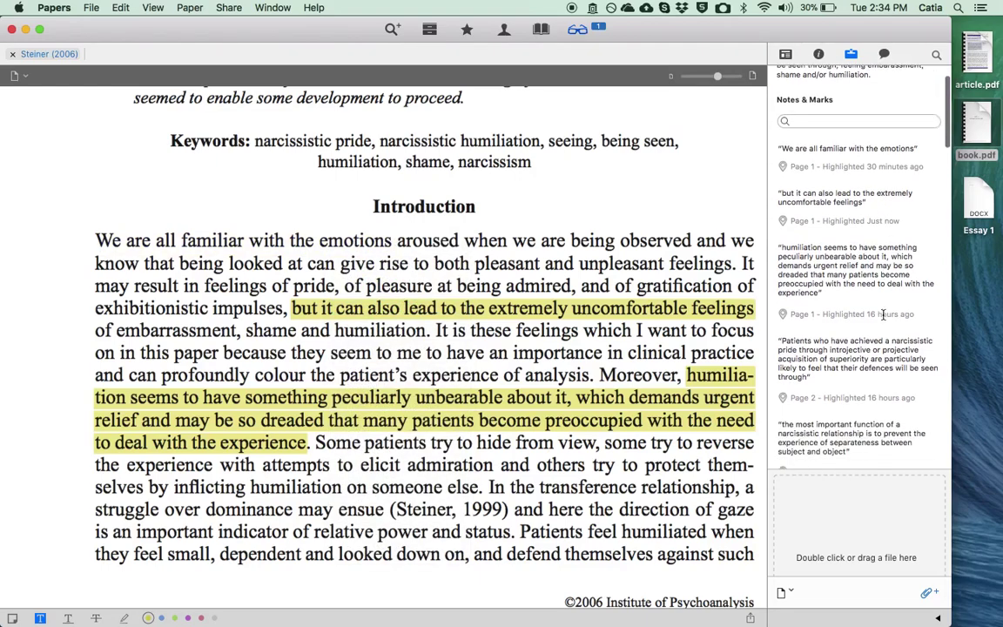
scroll(883, 316, "up", 4)
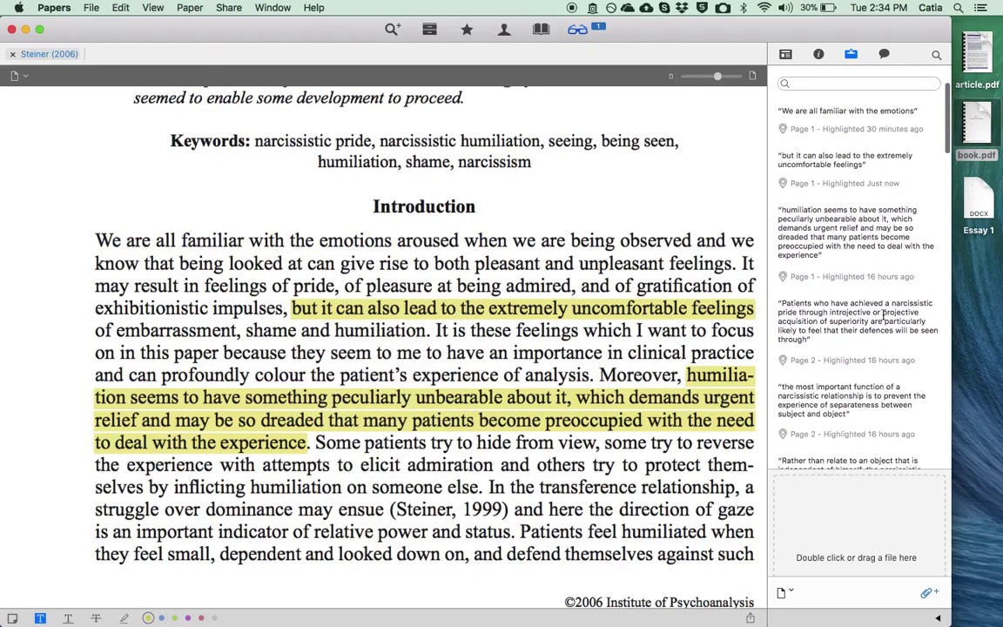
scroll(883, 319, "up", 2)
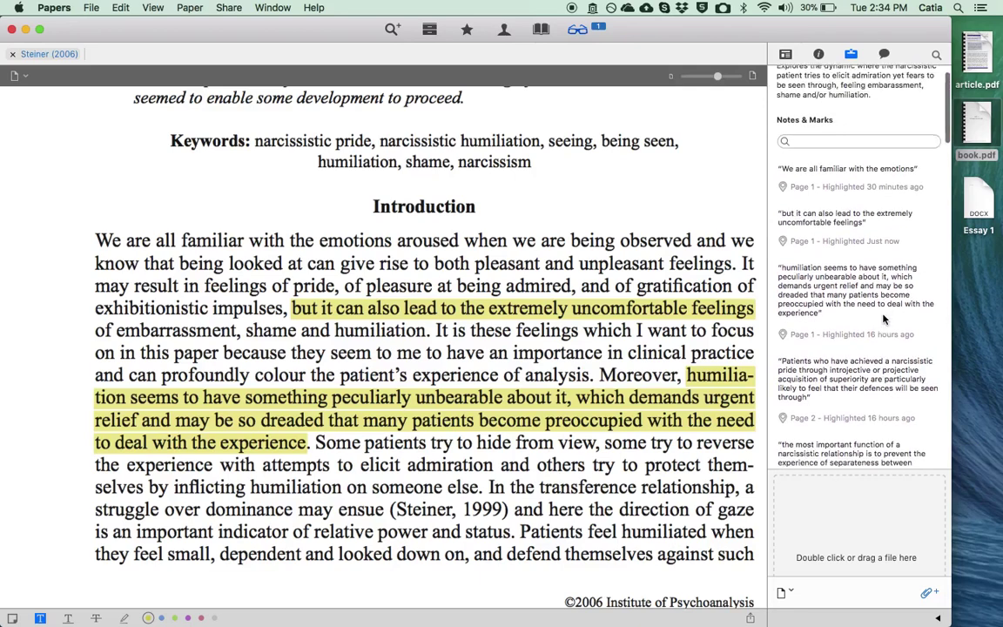
left_click(819, 54)
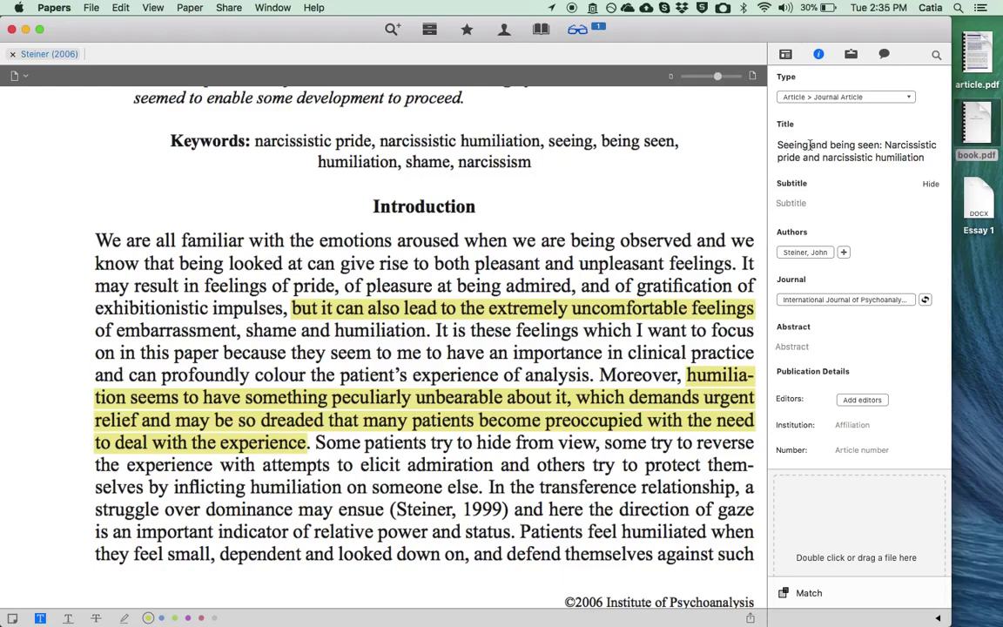
scroll(813, 261, "down", 5)
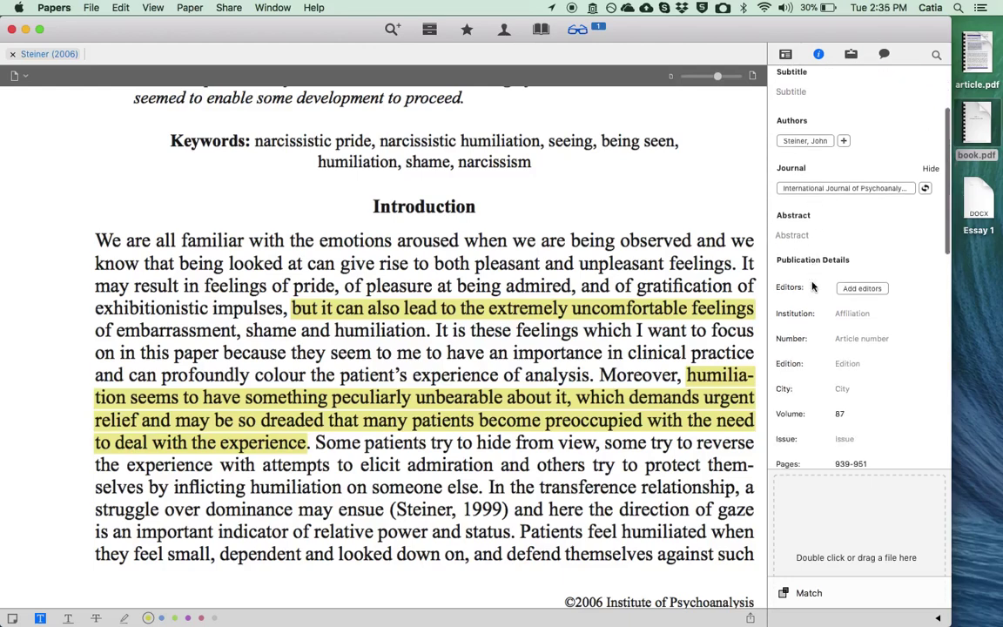
scroll(813, 286, "down", 3)
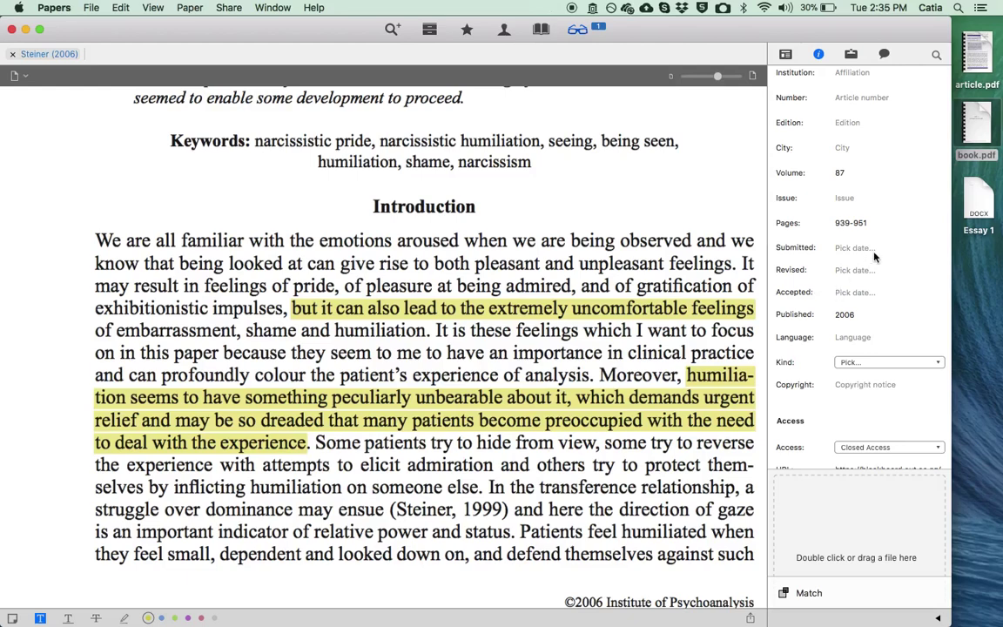
scroll(879, 226, "up", 5)
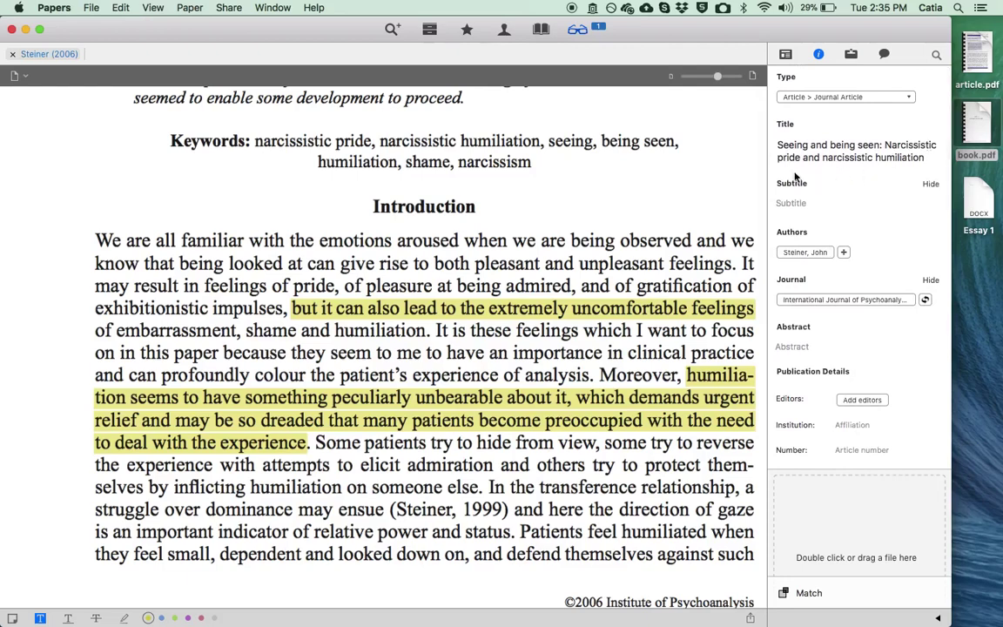
Close the article, search all papers in the library for "colonisation", and look through the matching papers
left_click(13, 55)
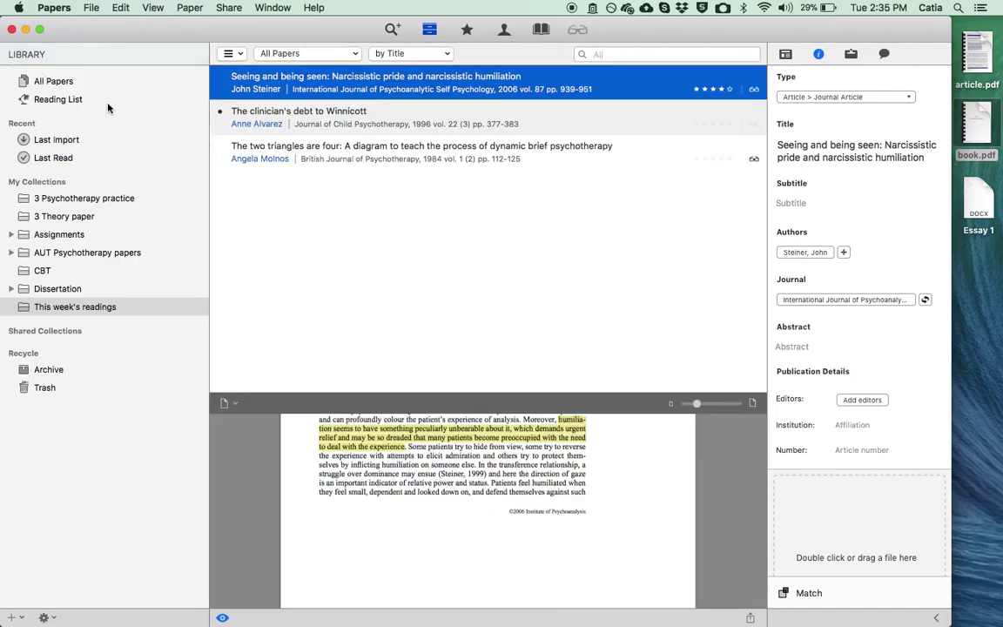
left_click(54, 81)
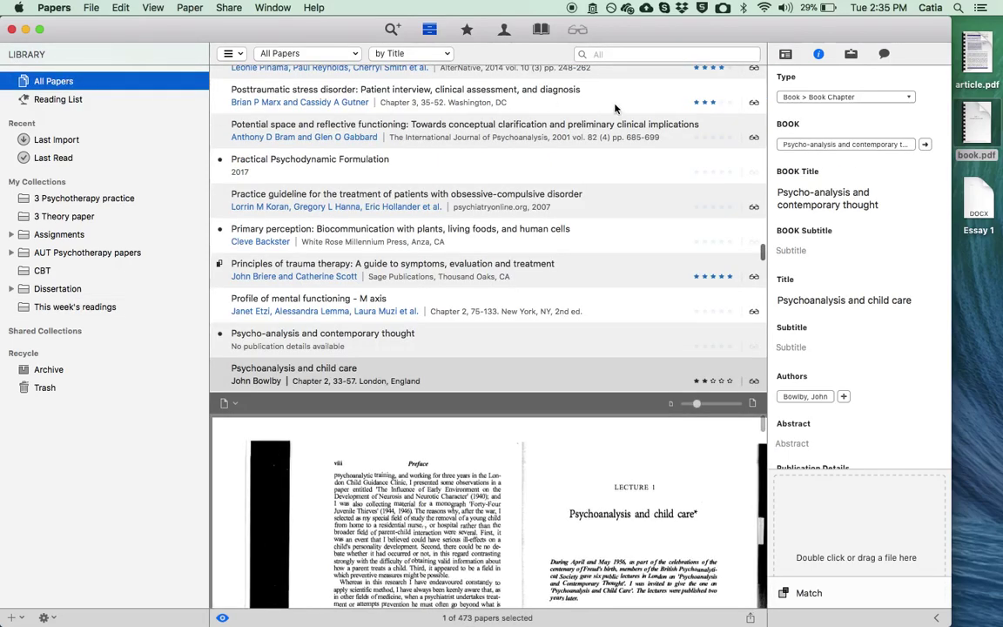
left_click(648, 54)
type("c")
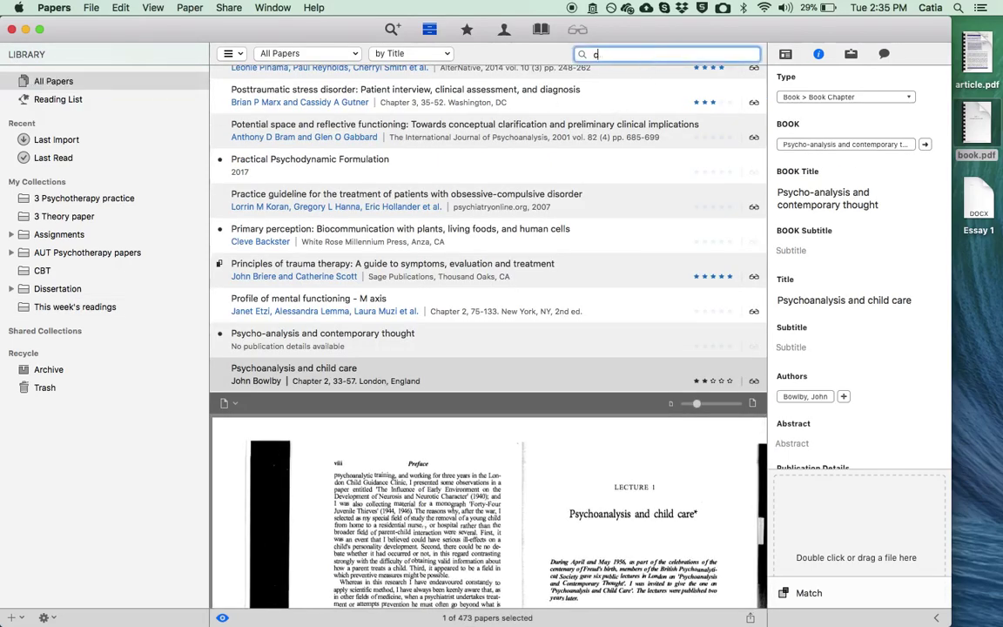
type("olonisation")
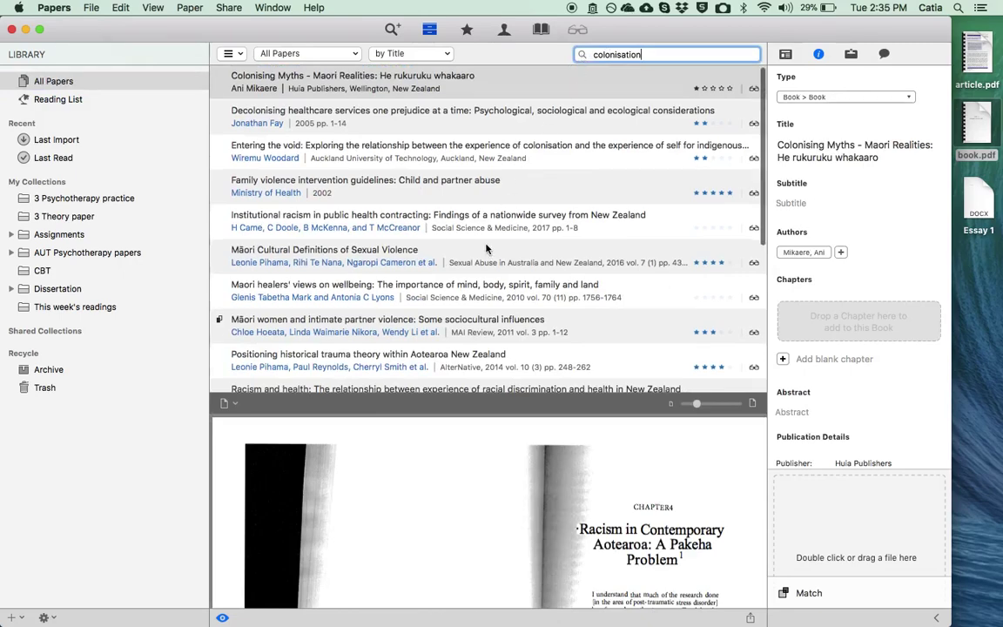
scroll(488, 248, "down", 3)
scroll(488, 248, "down", 7)
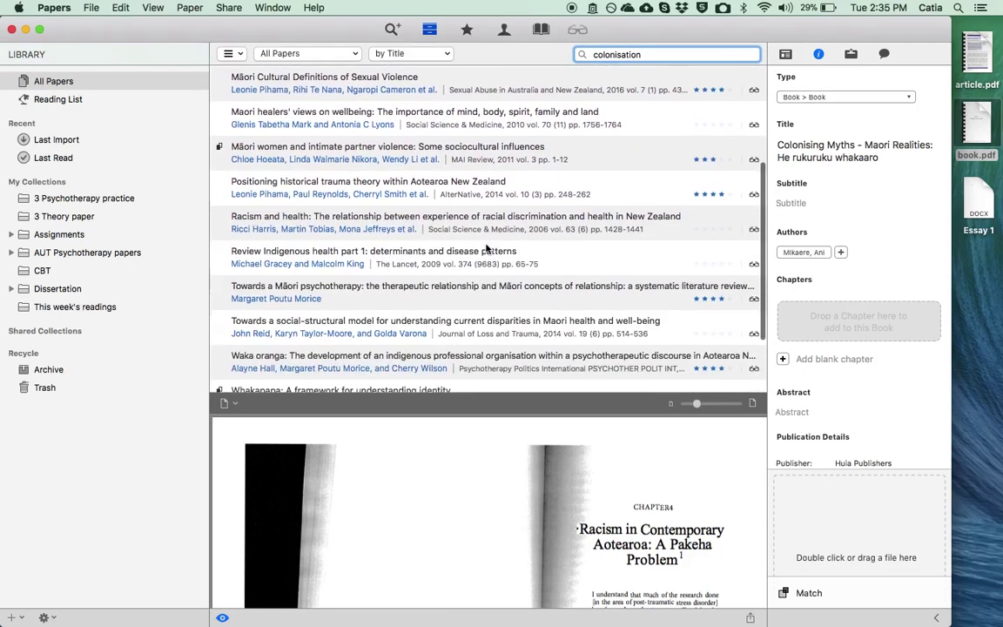
scroll(486, 248, "down", 3)
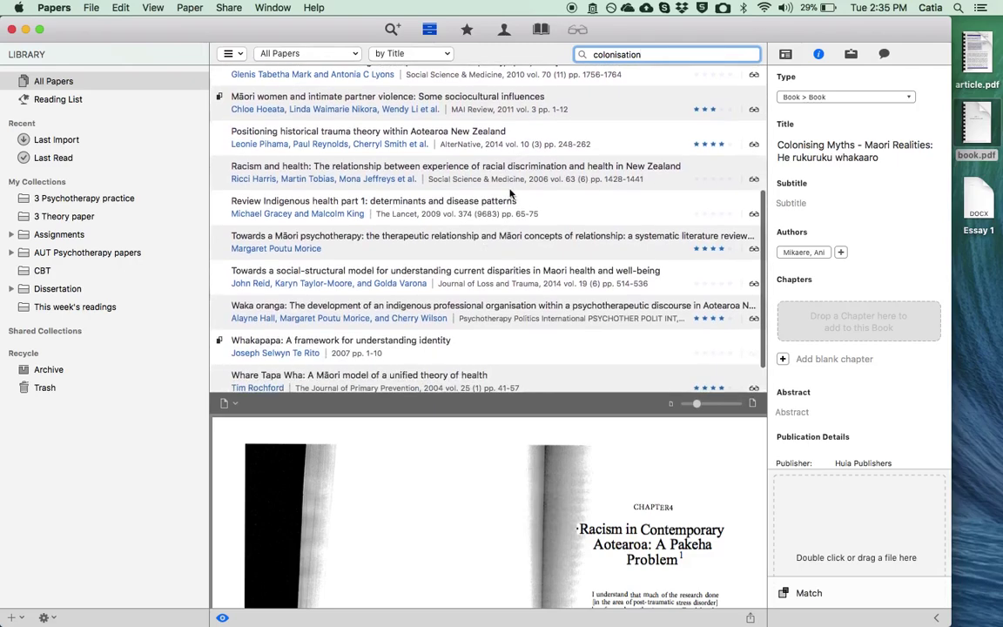
Preview "Positioning historical trauma theory within Aotearoa New Zealand" for the highlighted search term, and view the fields the search can be limited to
left_click(441, 135)
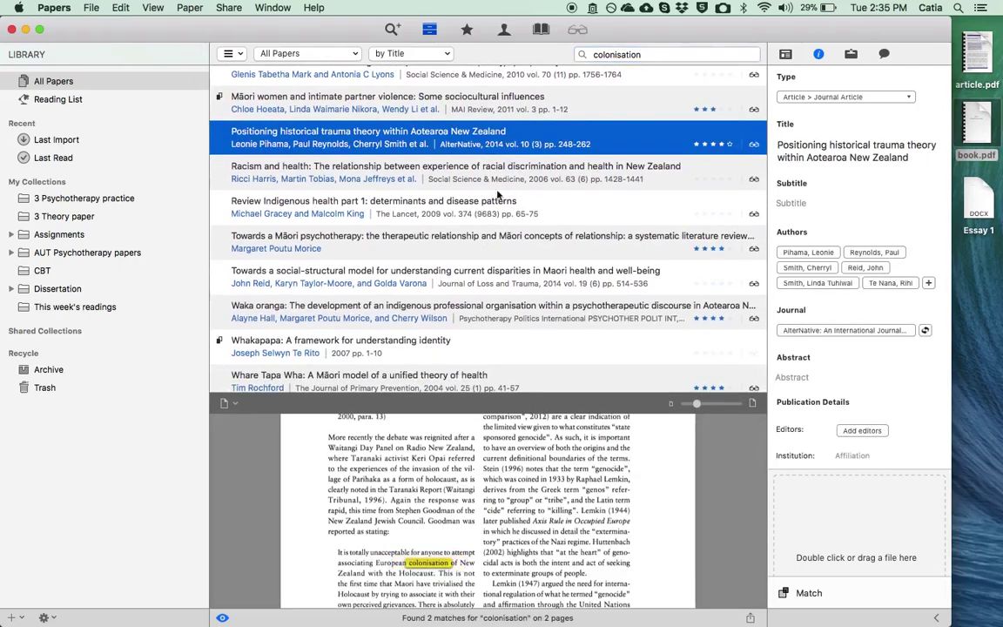
scroll(492, 515, "down", 15)
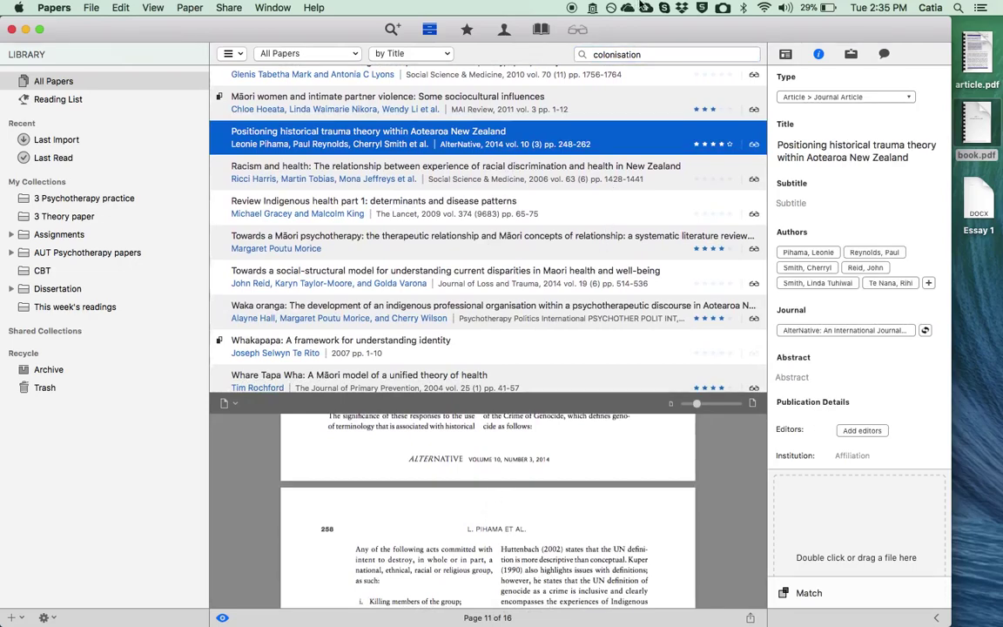
left_click(582, 57)
left_click(583, 57)
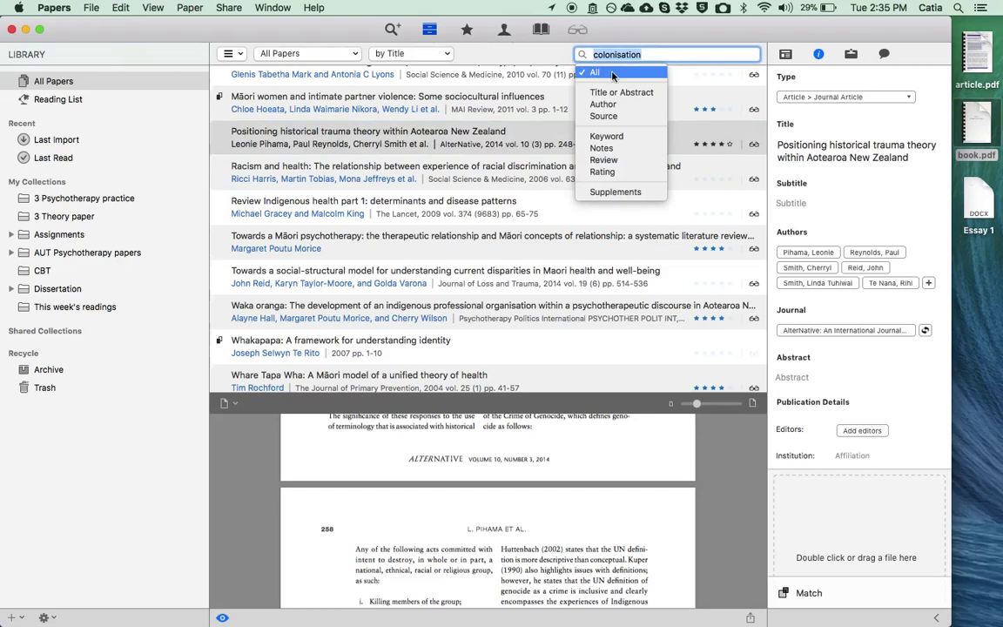
left_click(651, 36)
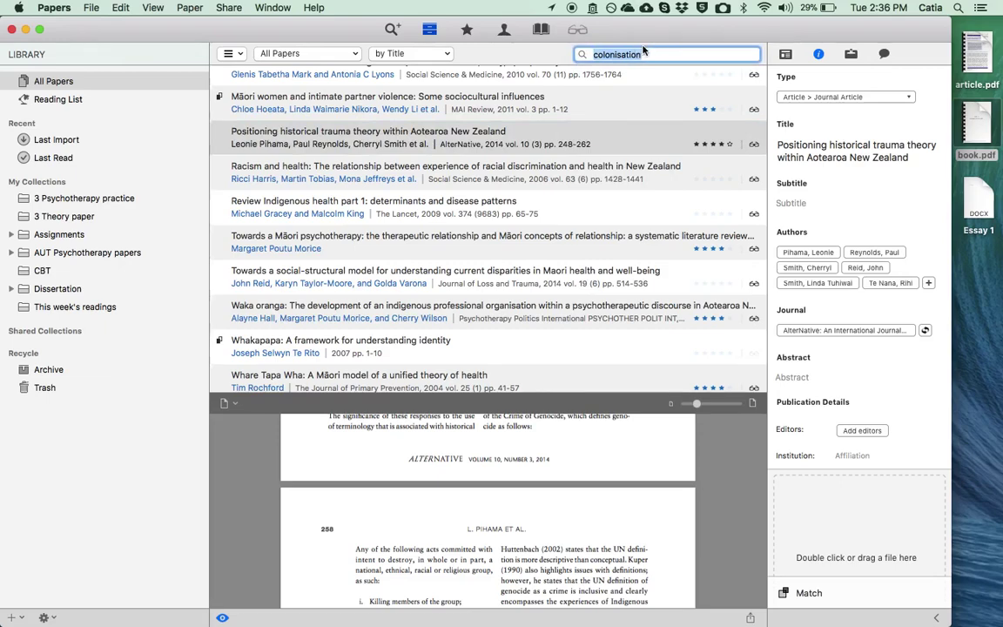
Open Essay 1 in Word and cite Winnicott's "Playing and reality", found by searching "winnic", before the full stop of the sample sentence
double_click(981, 191)
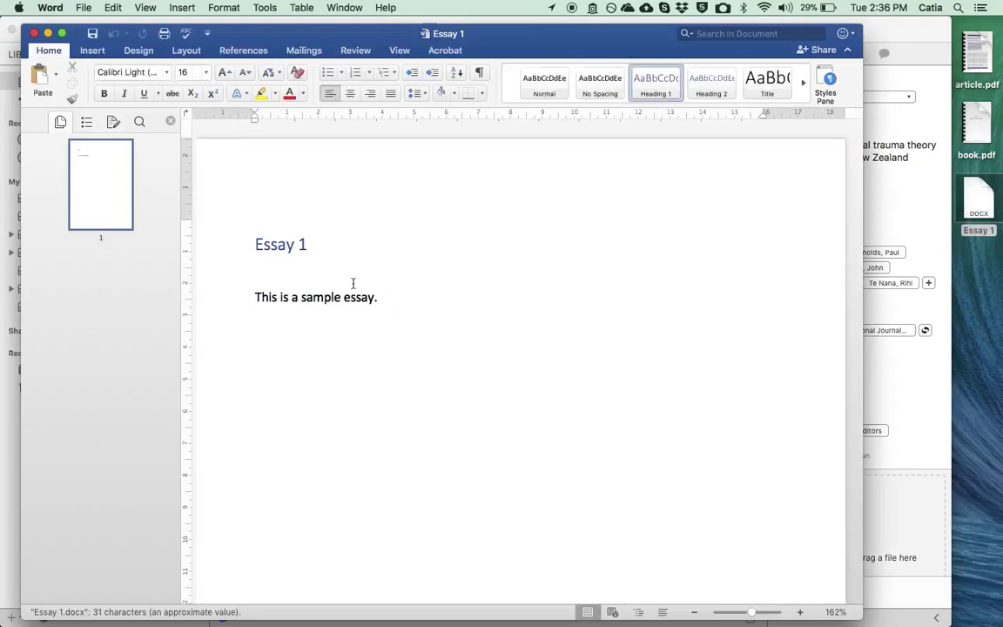
left_click(391, 297)
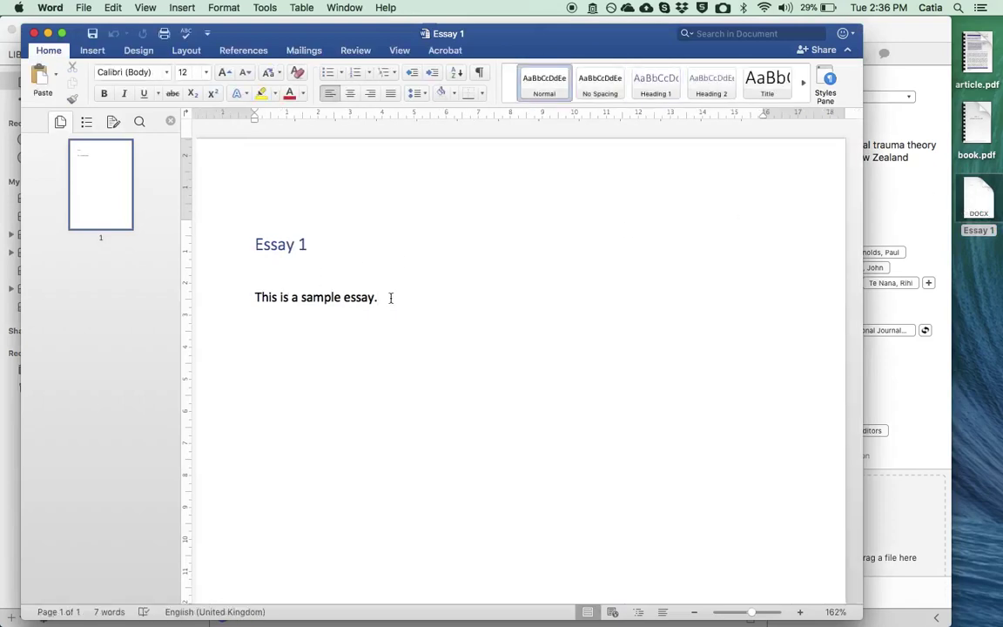
key("BackSpace")
key("ctrl")
key("ctrl")
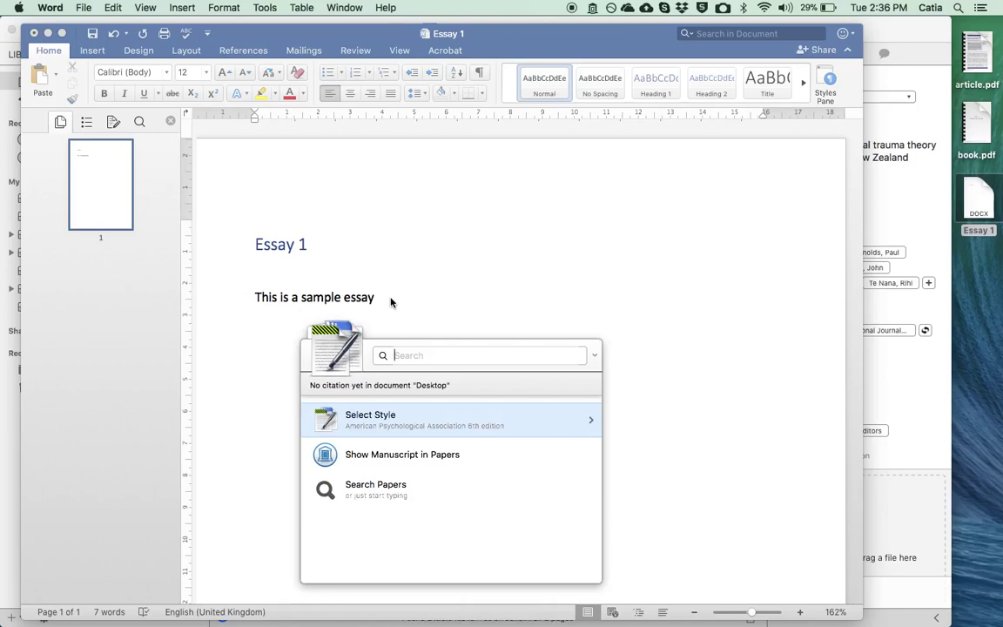
type("winnic")
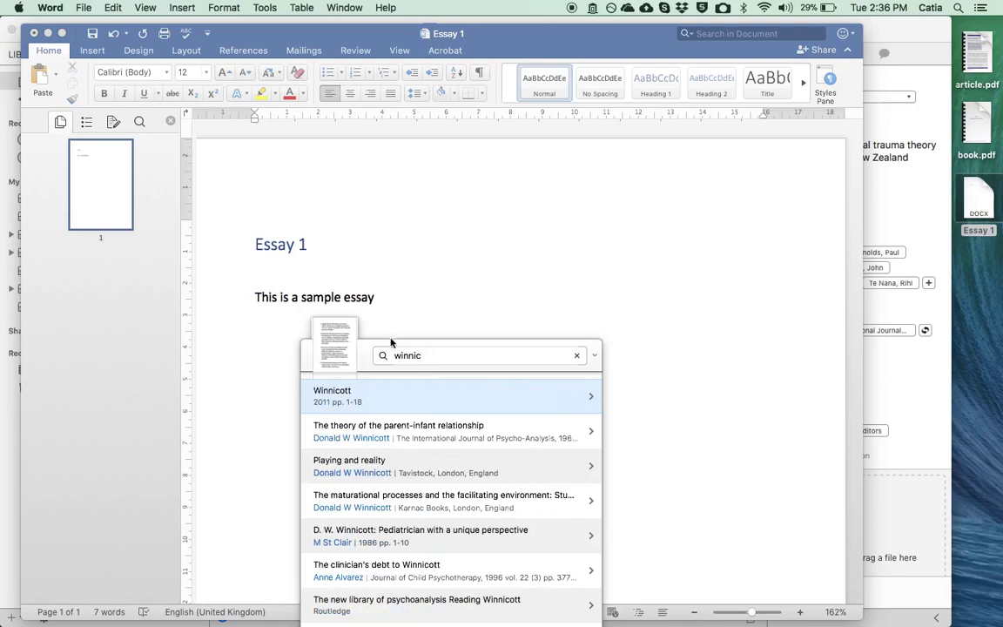
left_click(402, 470)
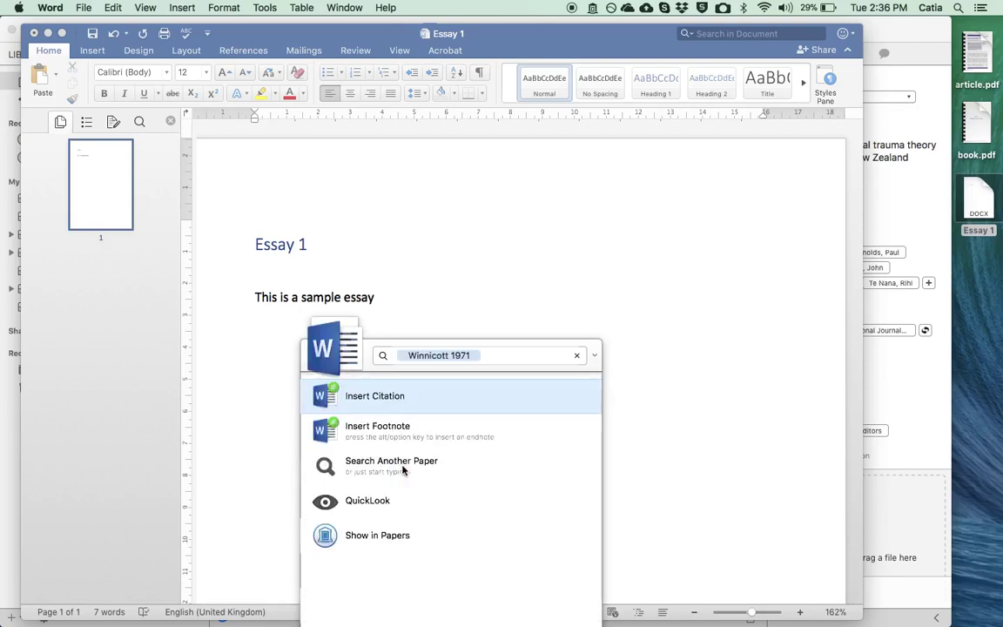
left_click(406, 397)
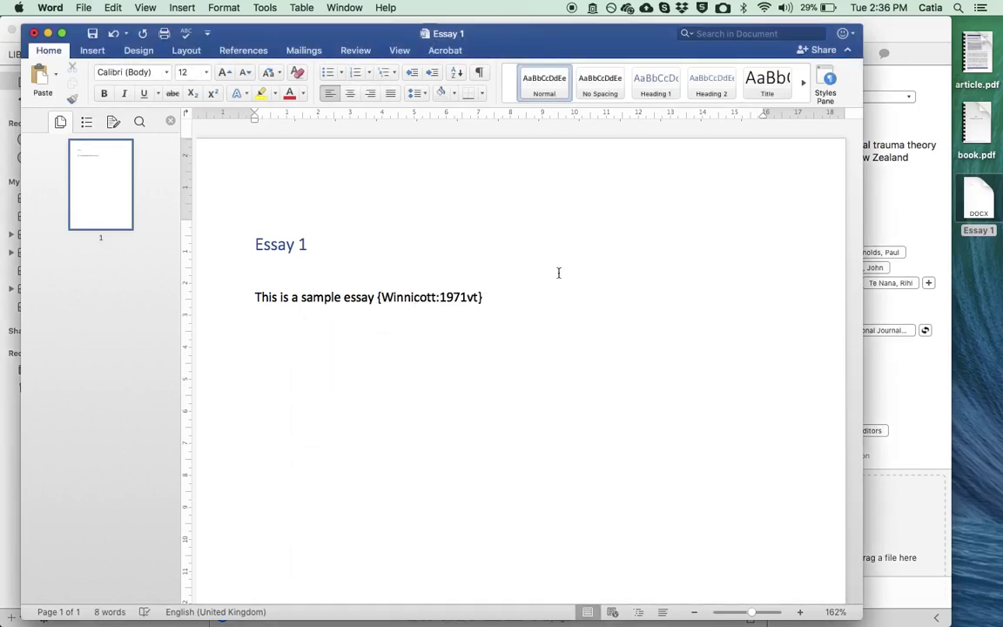
left_click(490, 302)
type(".")
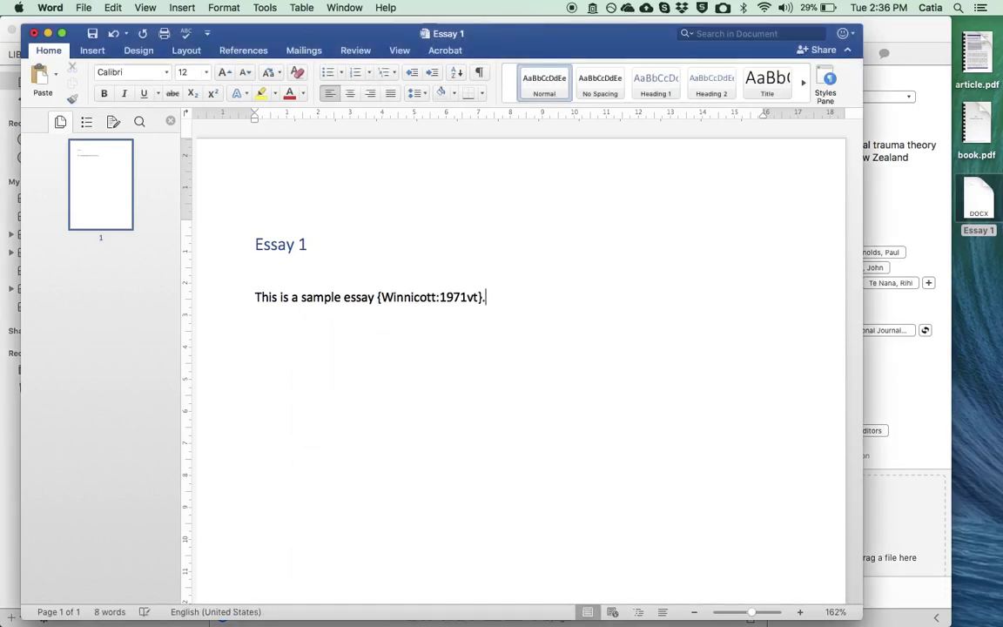
Add the line "A second citation" and end it with a citation of "Inside lives", found by searching "woman", and a full stop
key("Return")
type("A second citation")
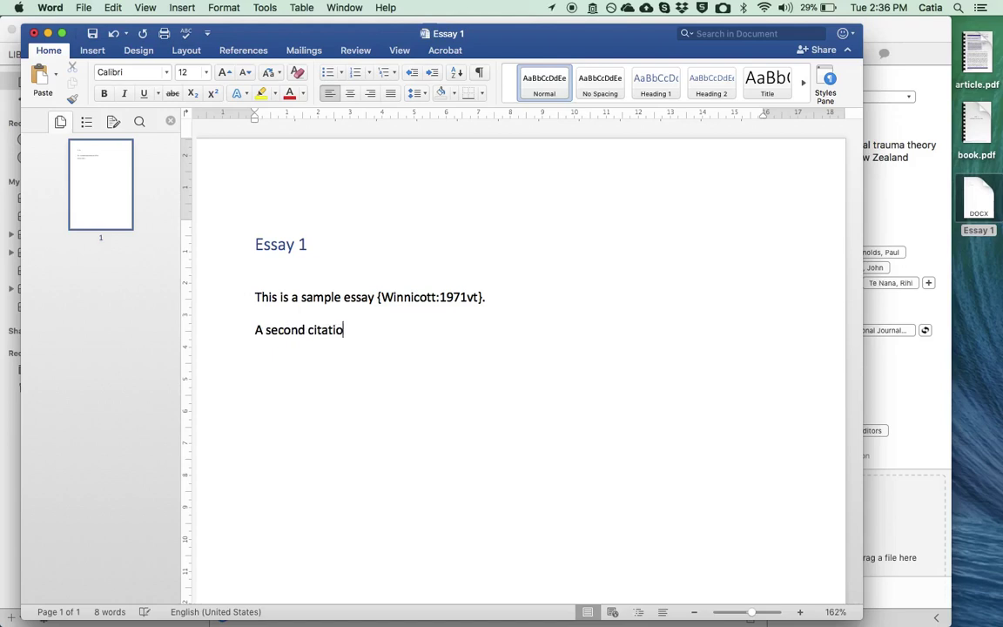
key("ctrl")
key("ctrl")
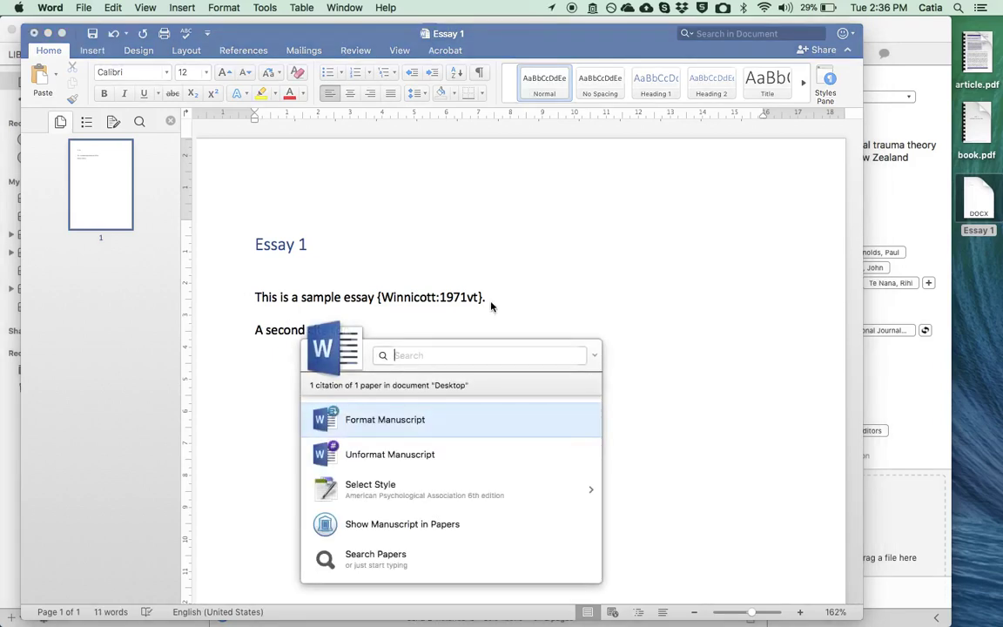
type("wom")
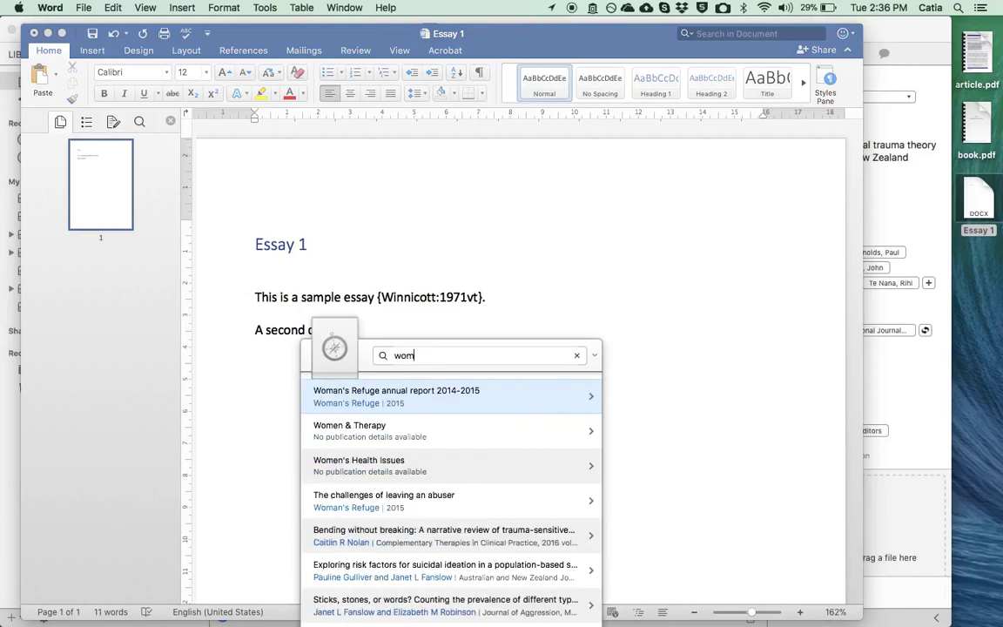
type("an")
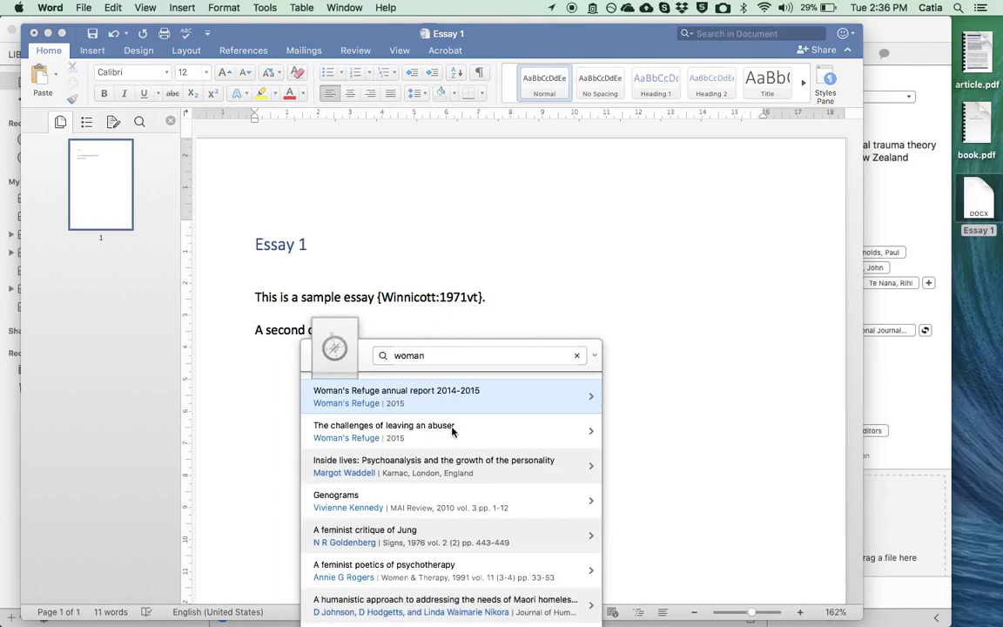
left_click(443, 468)
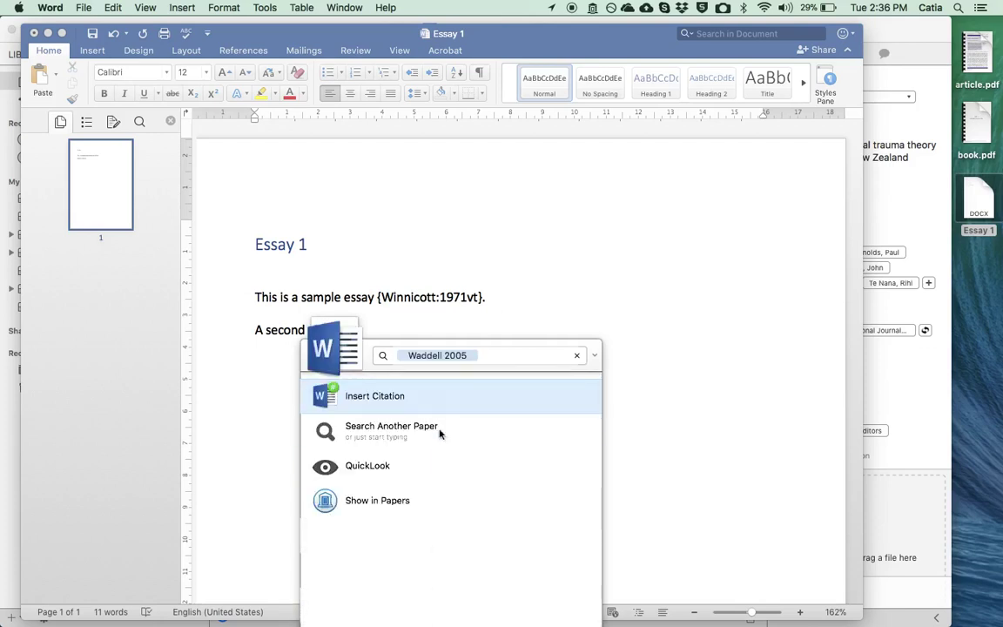
left_click(429, 395)
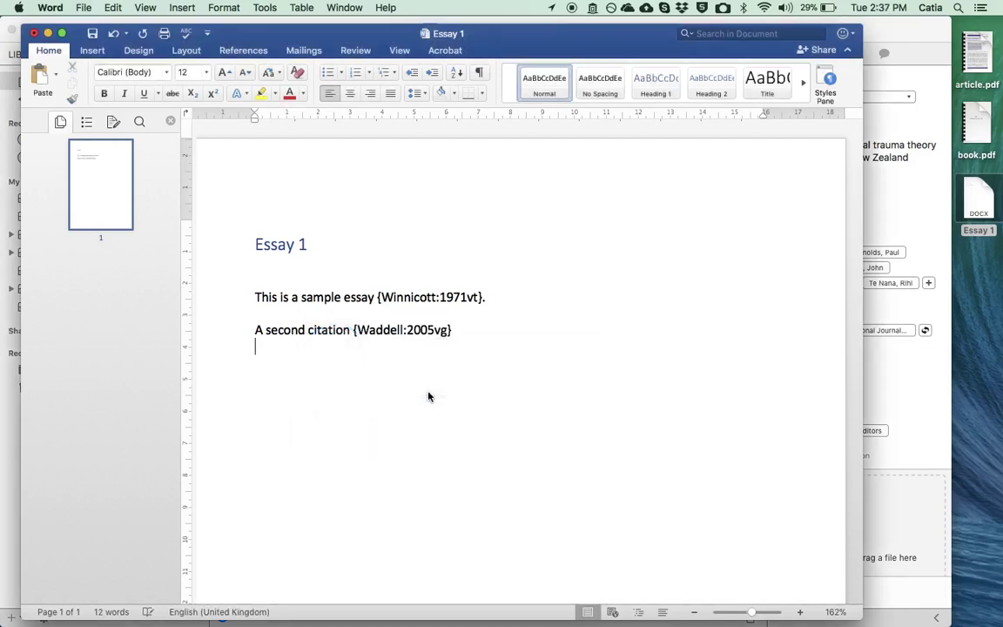
left_click(456, 330)
type(".")
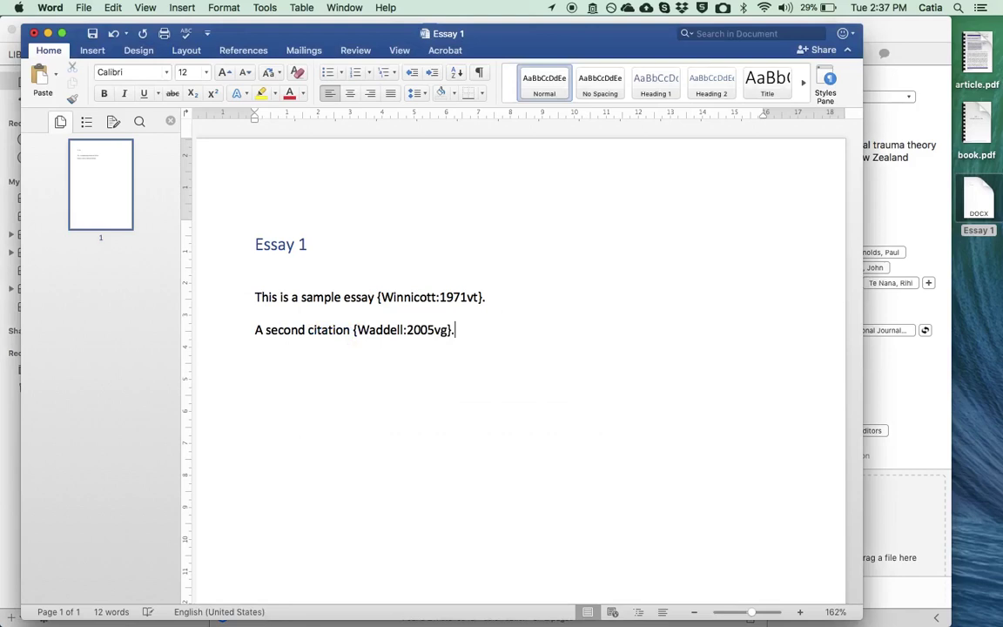
Add a "References" line below a blank line at the essay's end and format the manuscript's citations and reference list
key("Return")
key("Return")
type("References")
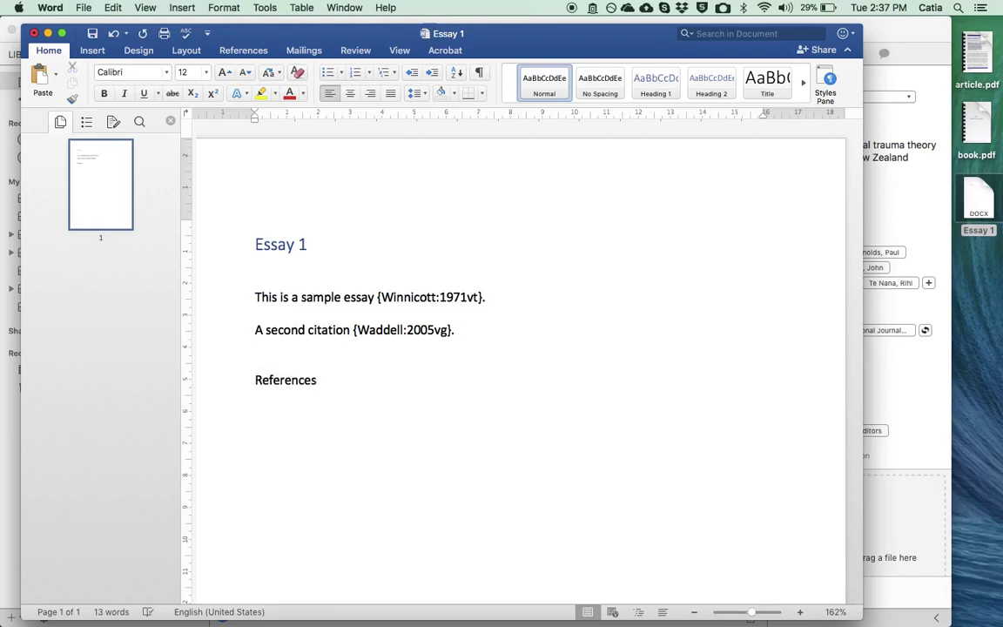
key("ctrl")
key("ctrl")
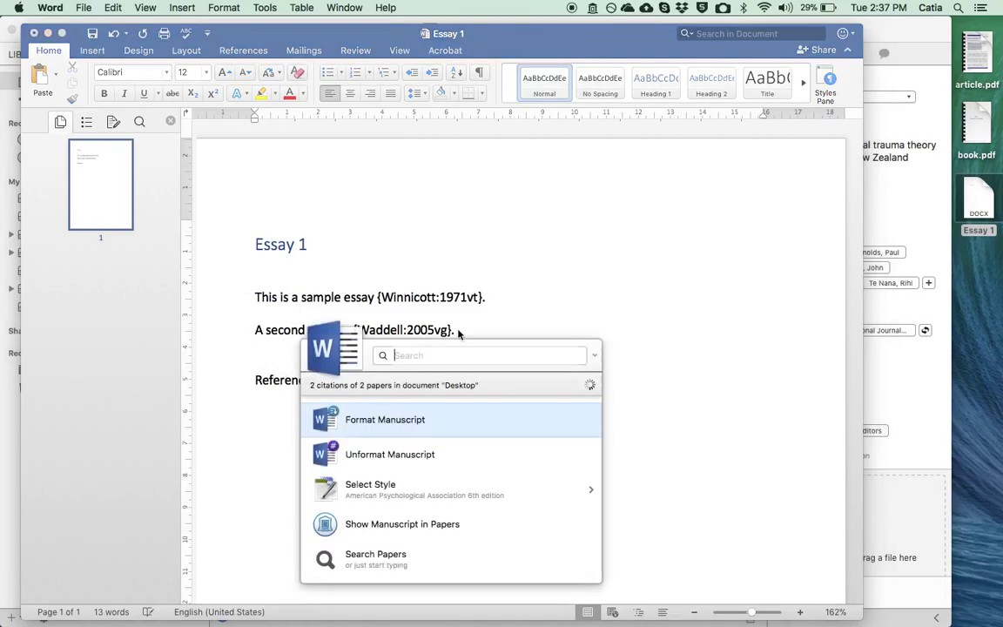
left_click(401, 430)
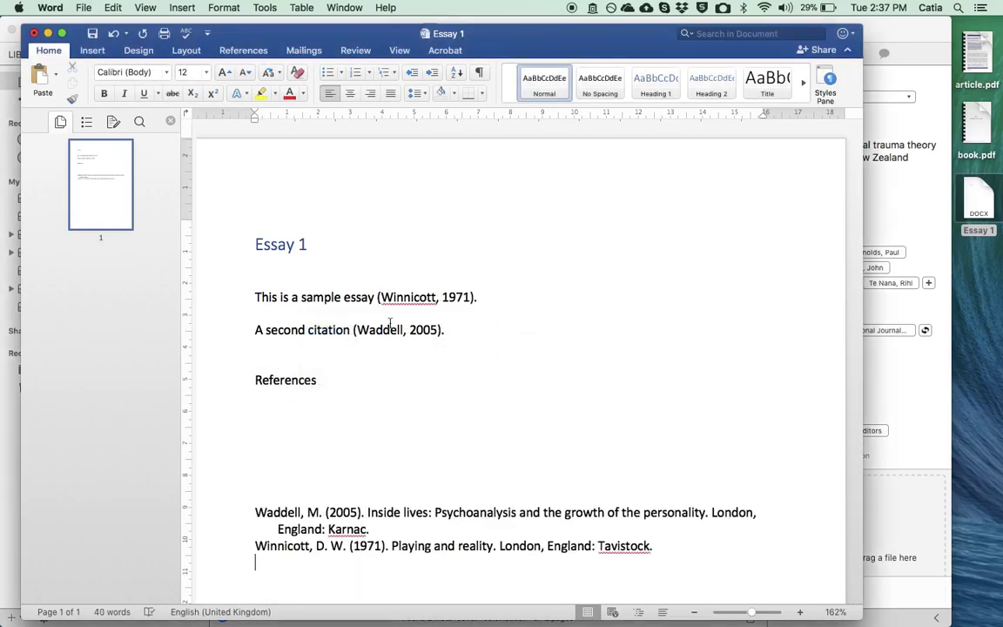
Check the formatted Winnicott citation and delete the blank lines between "References" and the first reference entry
left_click_drag(377, 297, 447, 297)
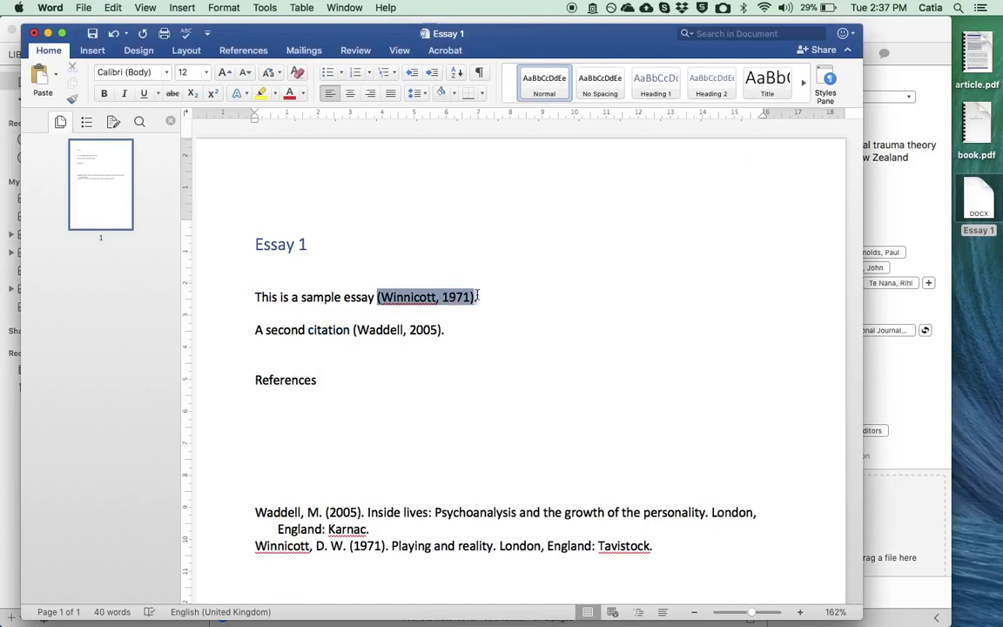
left_click(488, 296)
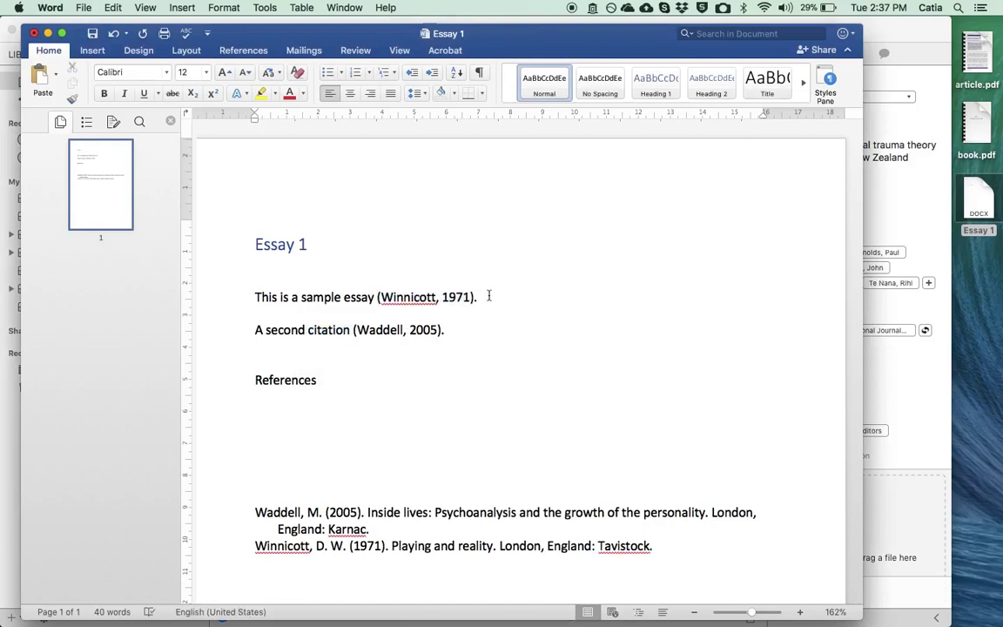
left_click_drag(222, 417, 223, 501)
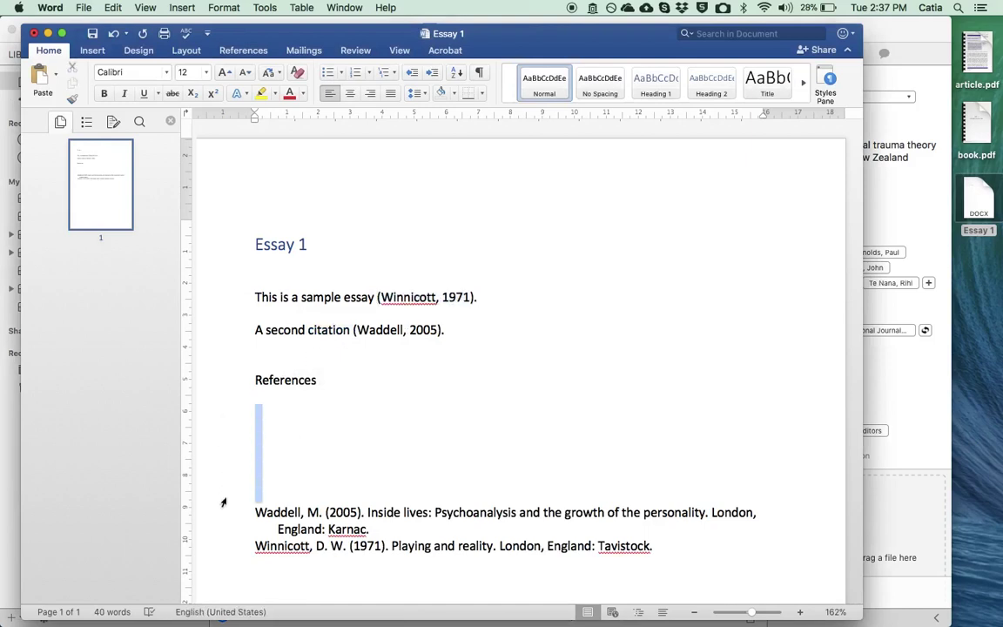
key("BackSpace")
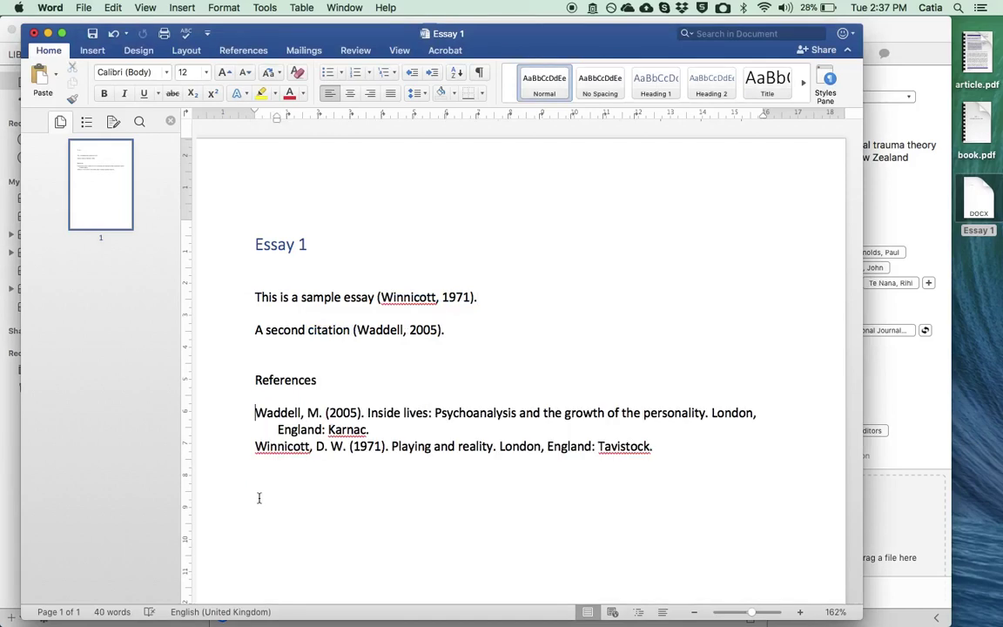
Switch back to Papers and import article.pdf from the desktop into the "This week's readings" collection
left_click(897, 33)
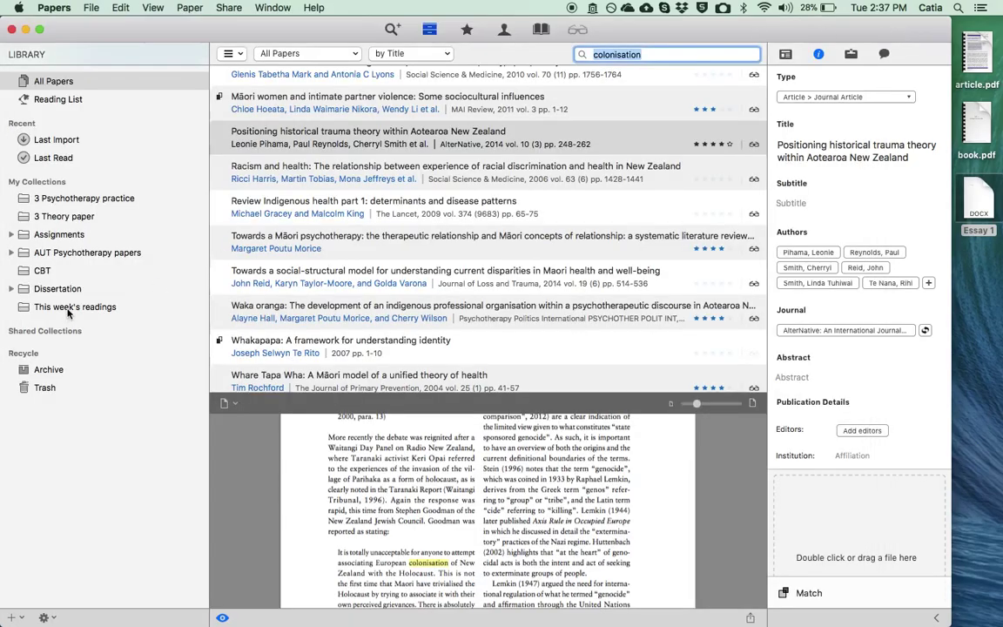
left_click(70, 307)
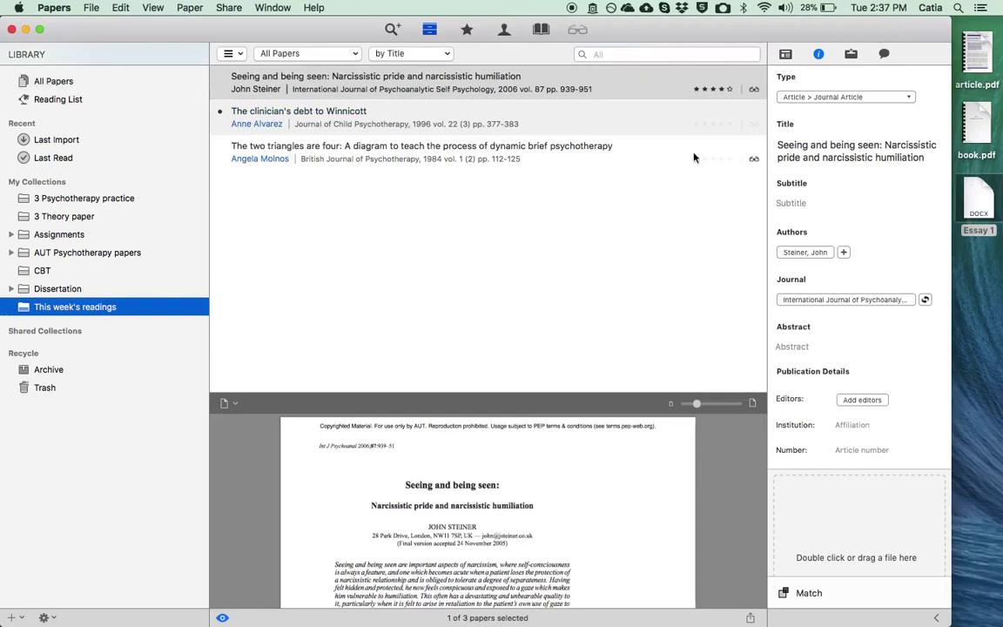
left_click(978, 48)
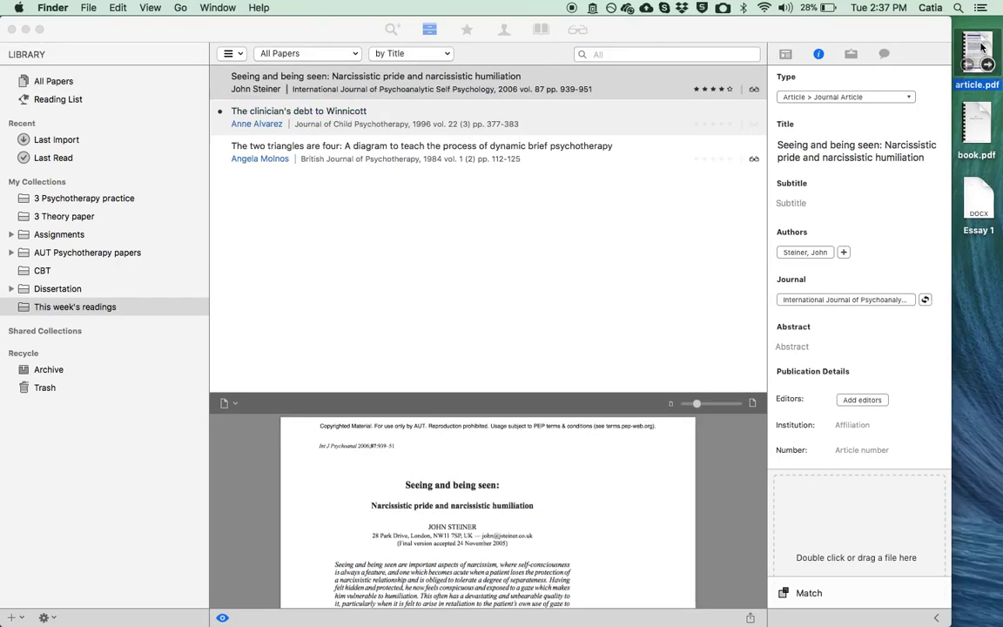
left_click_drag(981, 47, 390, 248)
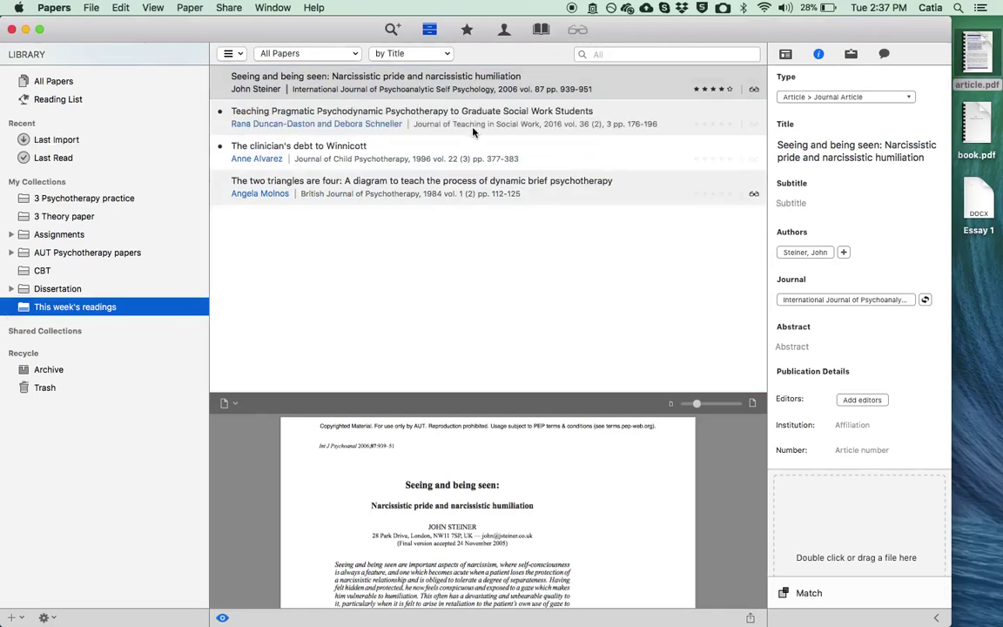
Review the bibliographic information and publication details of the imported article "Teaching Pragmatic Psychodynamic Psychotherapy to Graduate Social Work Students"
left_click(494, 116)
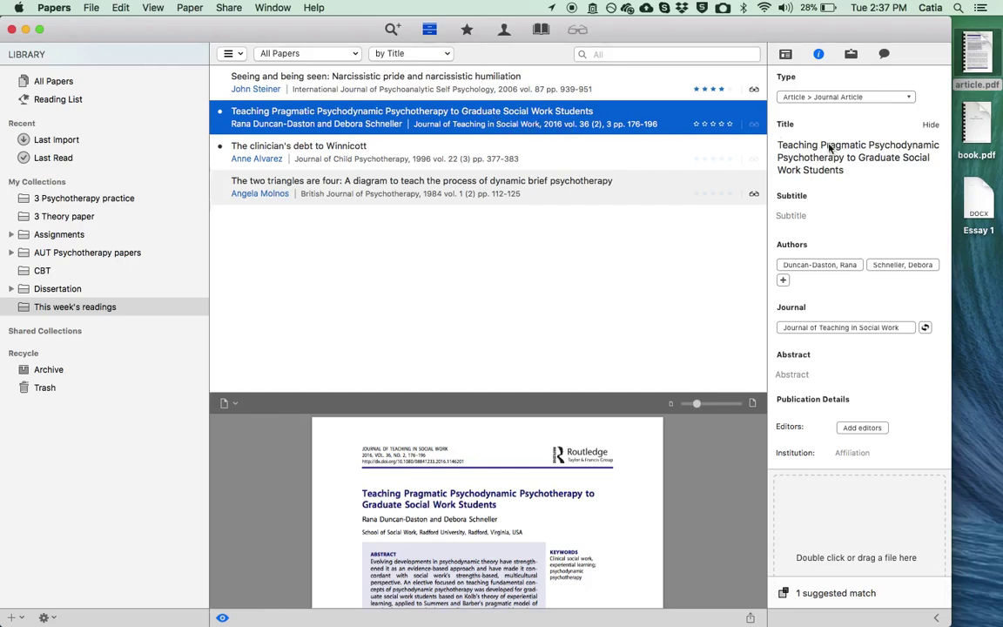
scroll(831, 166, "down", 3)
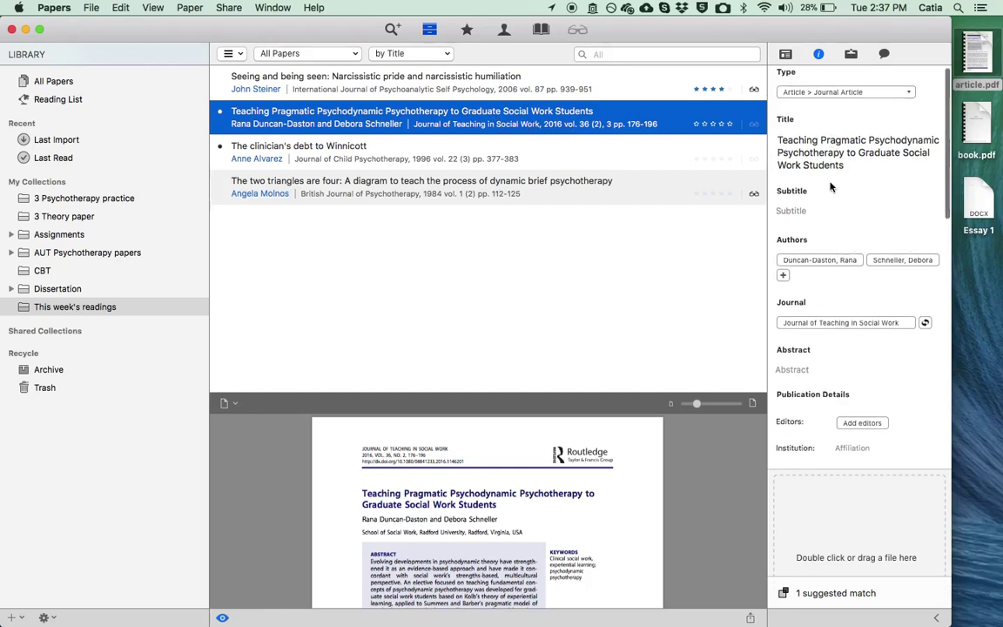
scroll(831, 186, "down", 3)
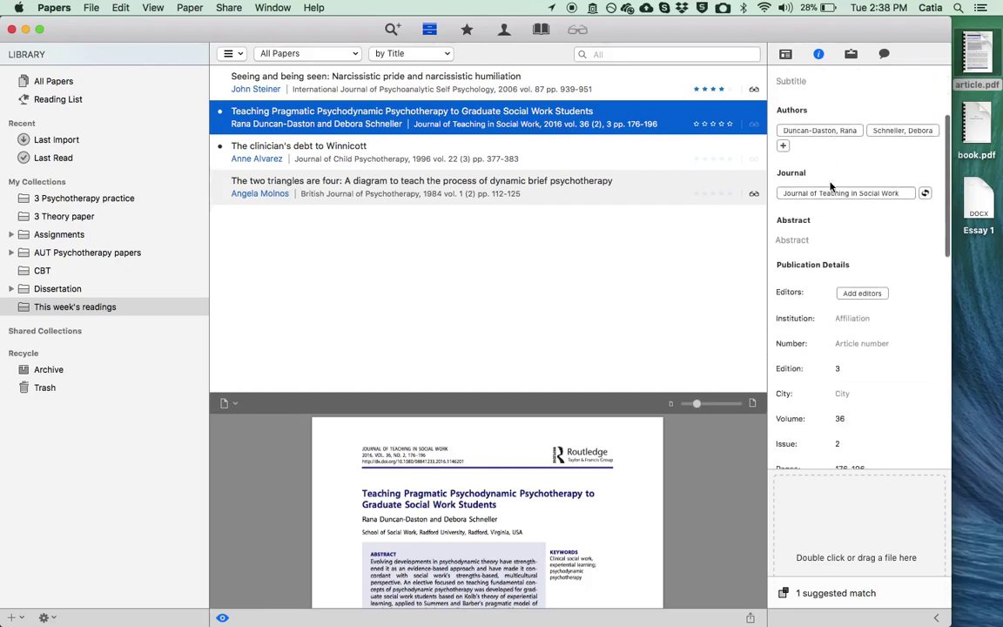
scroll(833, 163, "down", 2)
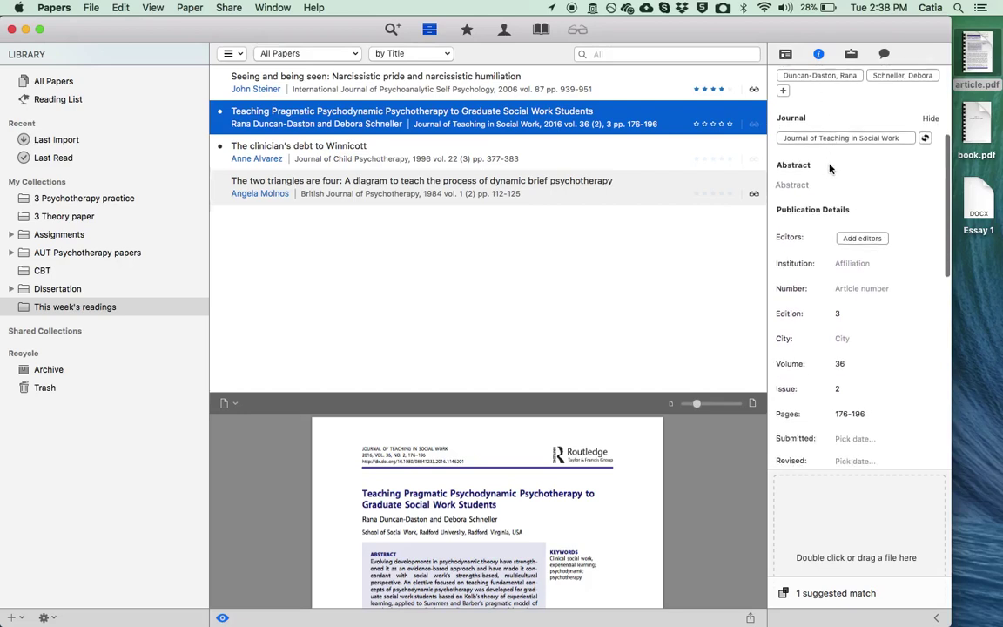
scroll(830, 165, "down", 6)
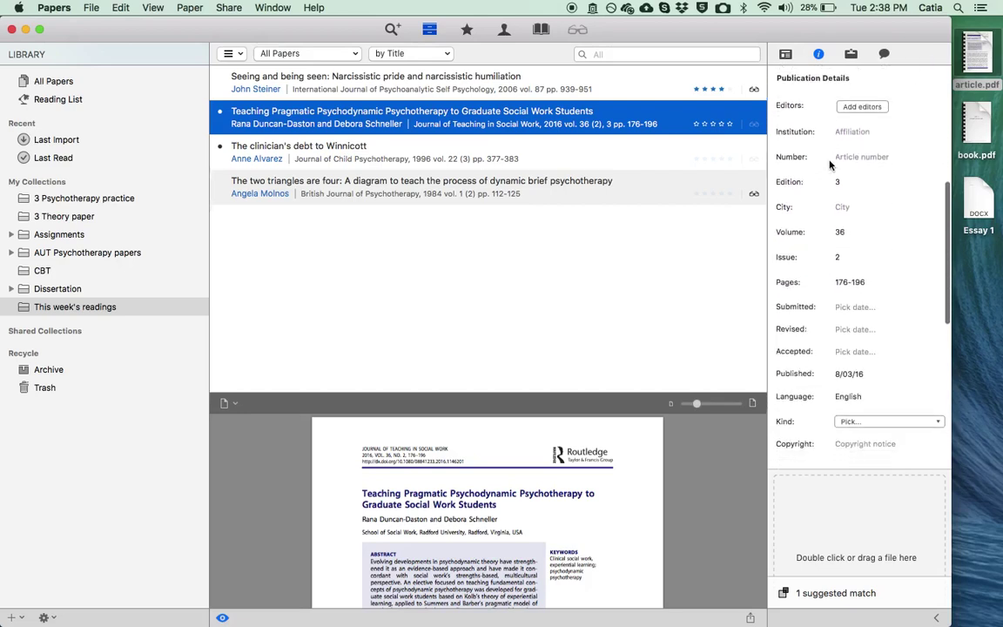
scroll(832, 235, "down", 2)
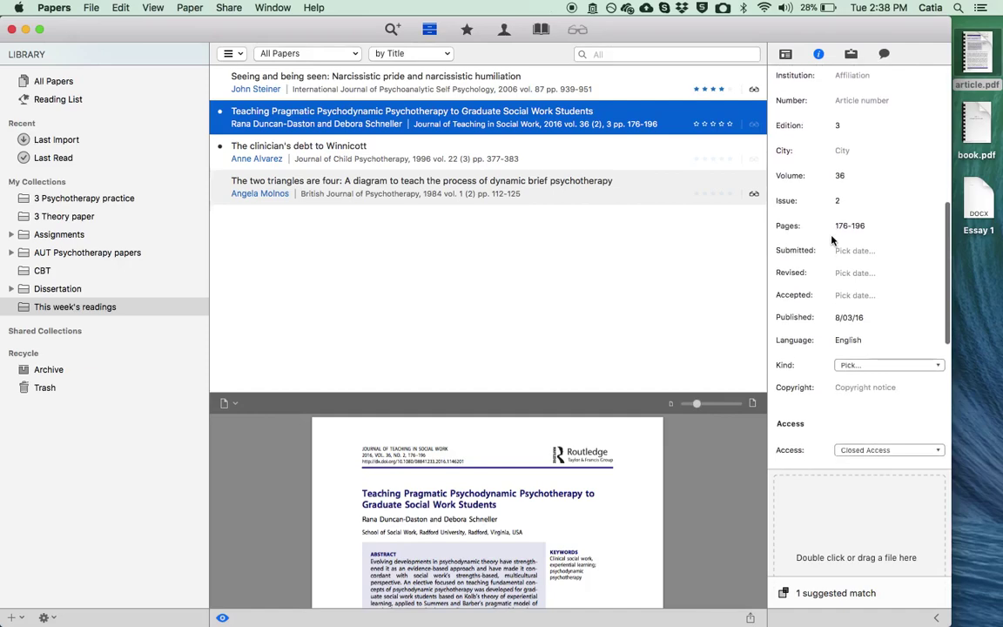
Check the selected article's remaining publication and access details, including its URLs, DOI and citekey, and clear the selection
scroll(832, 240, "down", 9)
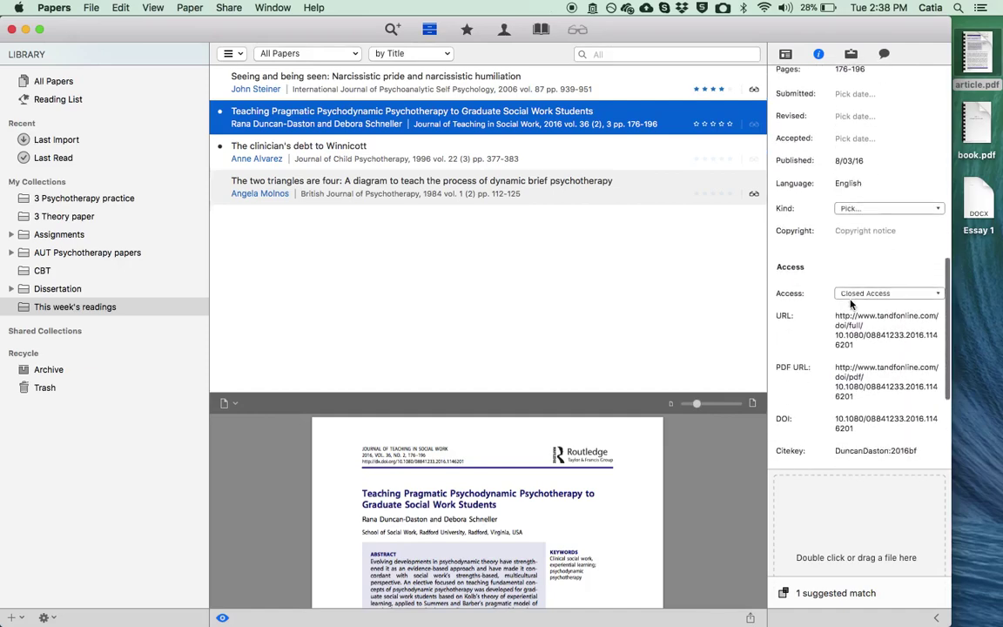
scroll(852, 302, "up", 20)
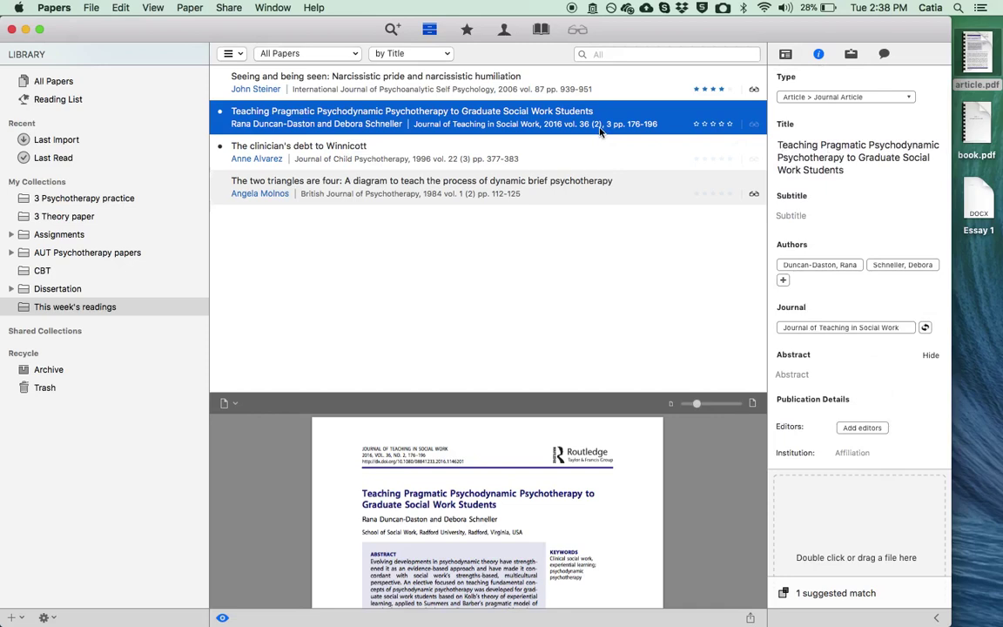
left_click(605, 256)
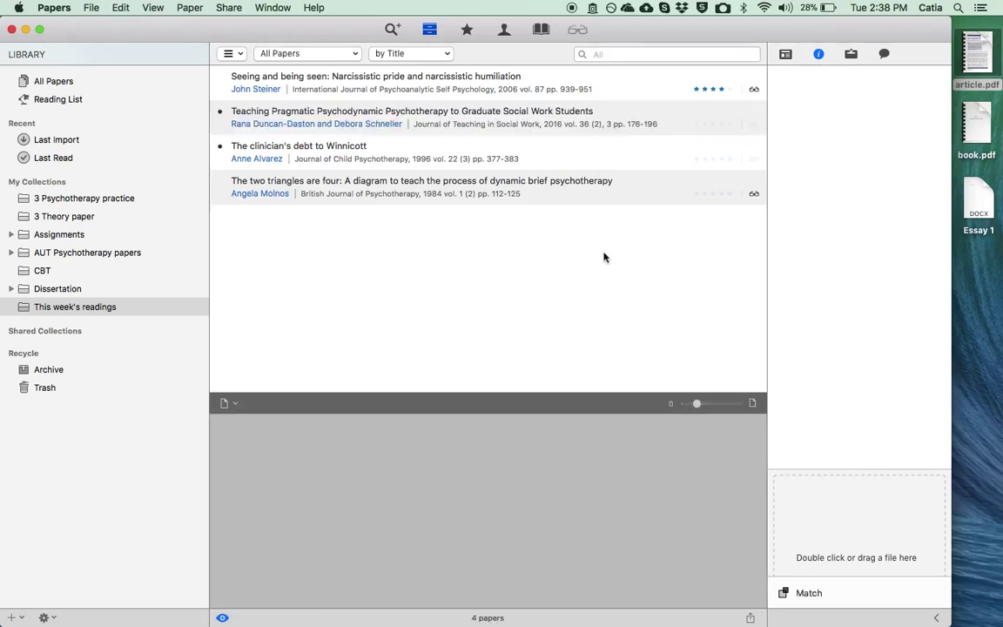
Import book.pdf from the desktop into the "This week's readings" collection and review the new entry's bibliographic and publication details
left_click_drag(976, 123, 532, 288)
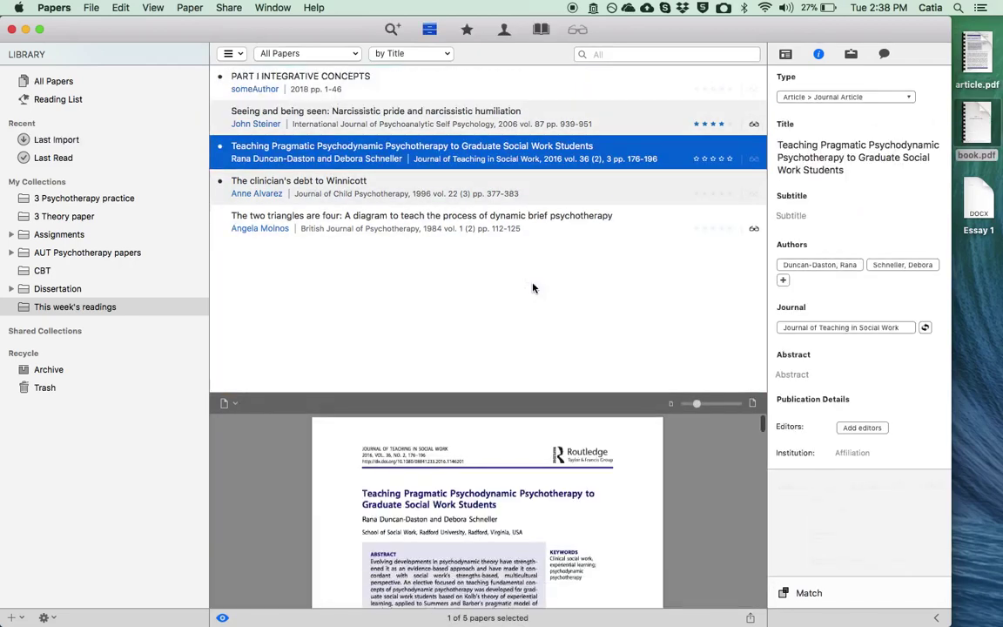
left_click(393, 82)
scroll(846, 235, "down", 5)
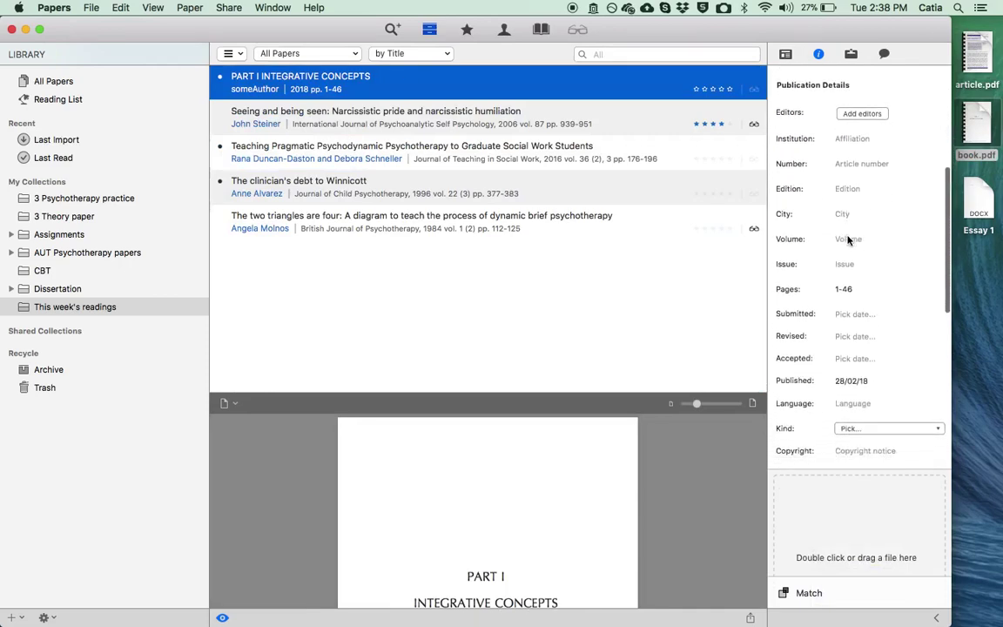
scroll(848, 240, "up", 6)
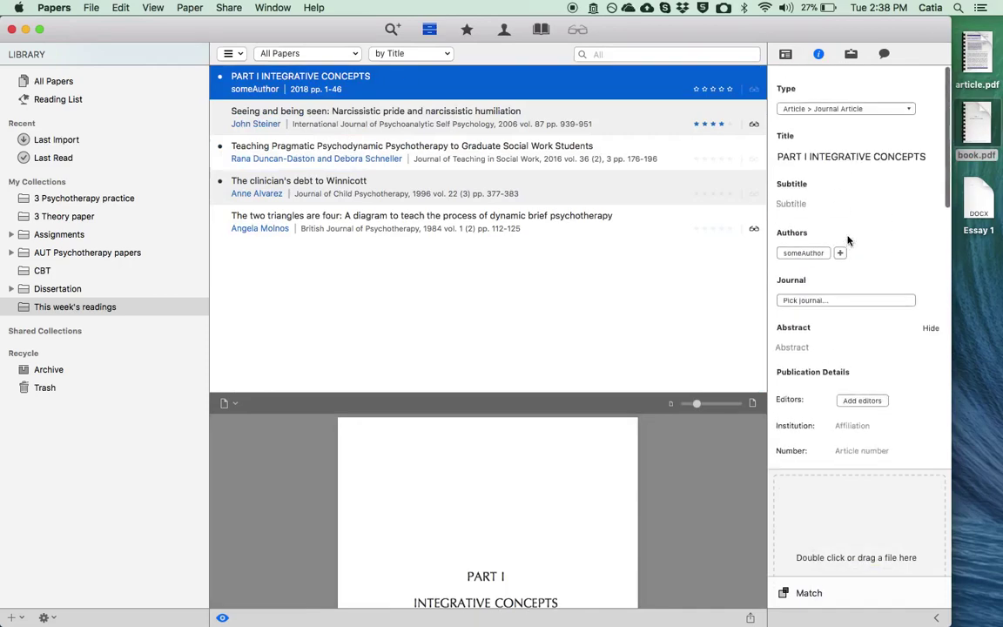
Replace the title of the imported "PART I INTEGRATIVE CONCEPTS" entry with "Title X"
left_click(815, 145)
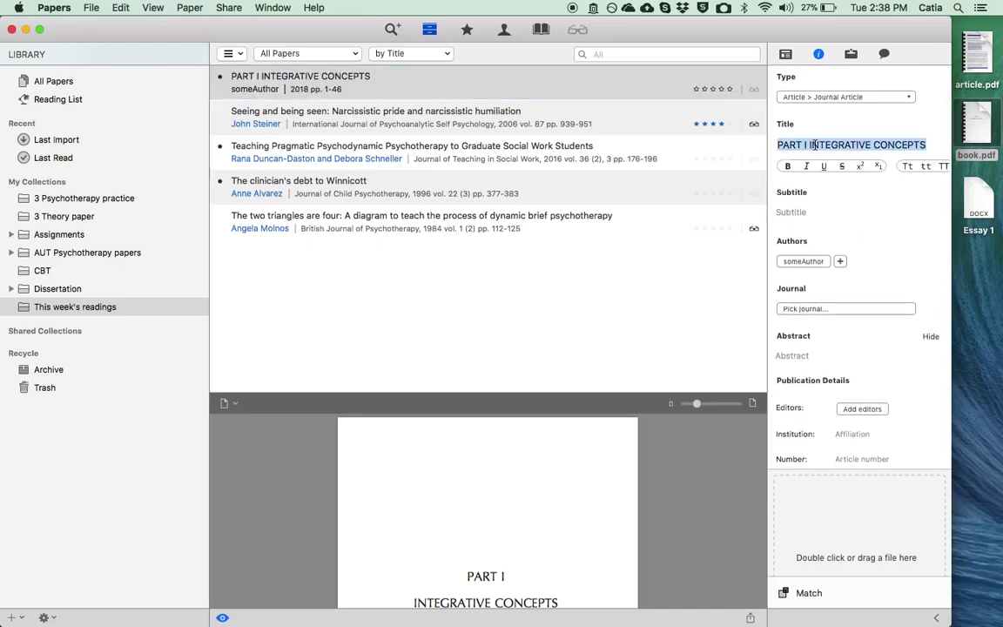
type("Waddell, M. (2005). Inside lives: Psychoanalysis and the growth of the personality. London, England: Karnac. Winnicott, D. W. (1971). Playing and reality. London, England: Tavistock.")
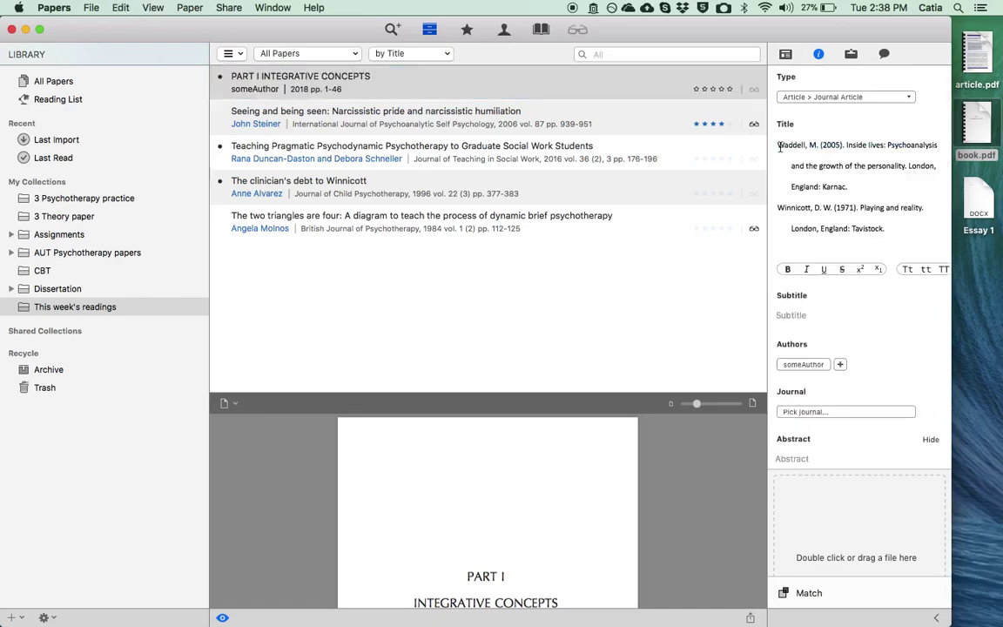
left_click(779, 147, "shift")
key("BackSpace")
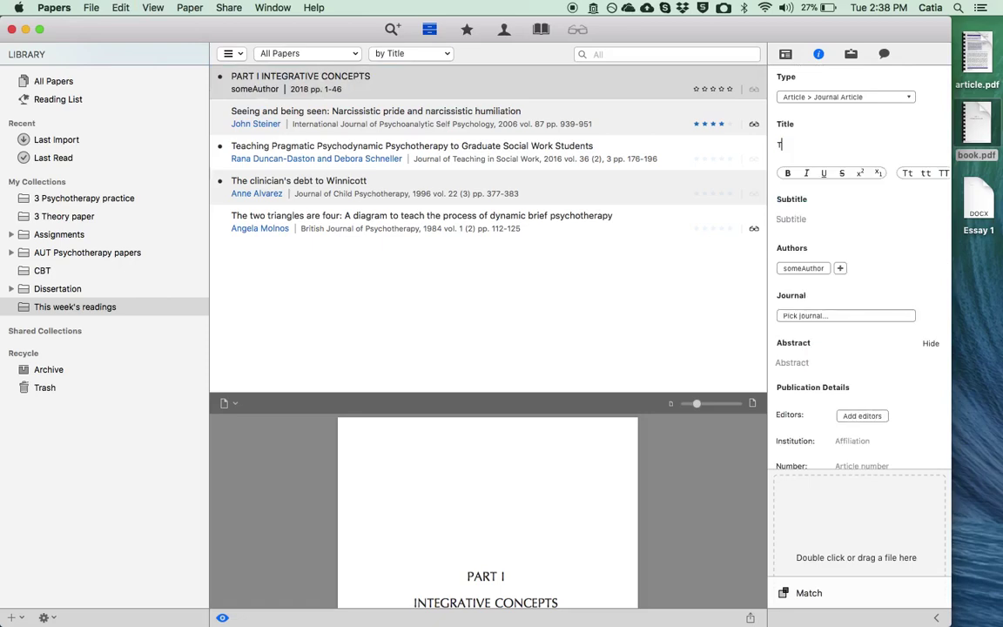
type("Title X")
left_click(795, 218)
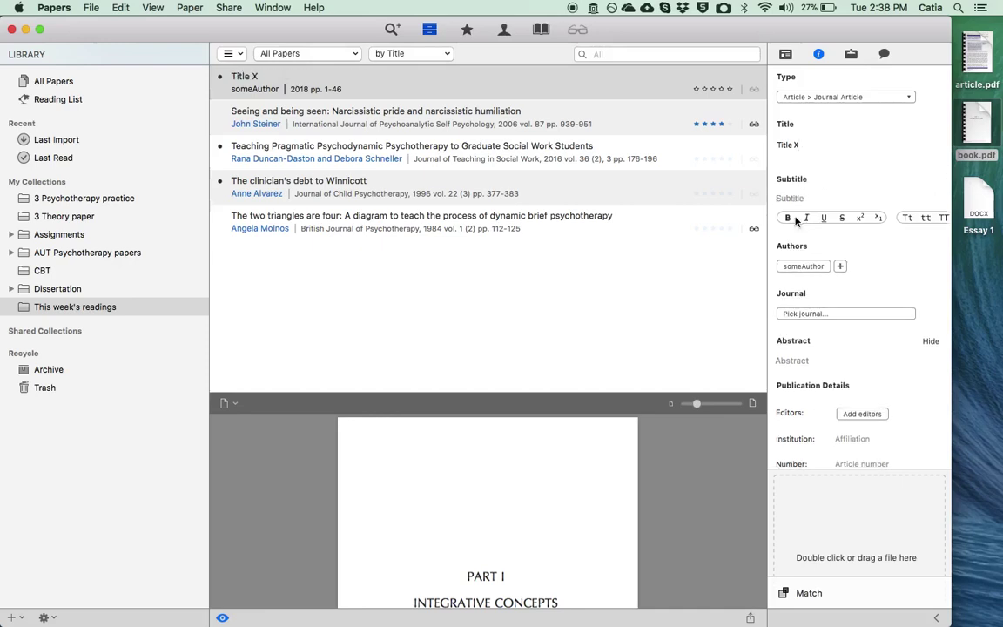